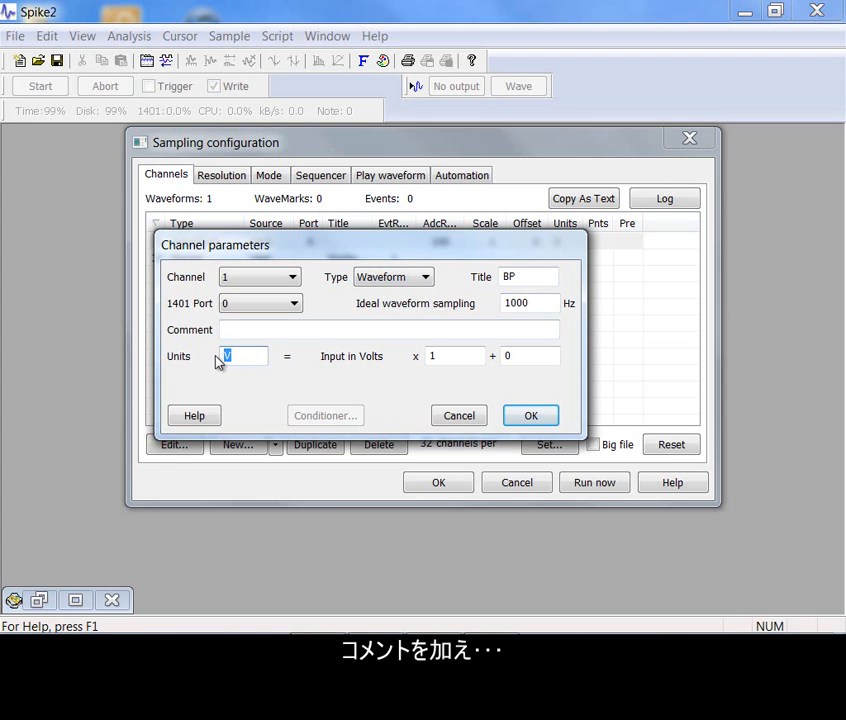
# Set the BP waveform channel's units to mmHg with a scale of 100, and accept the channel parameters
pyautogui.write('Hg')
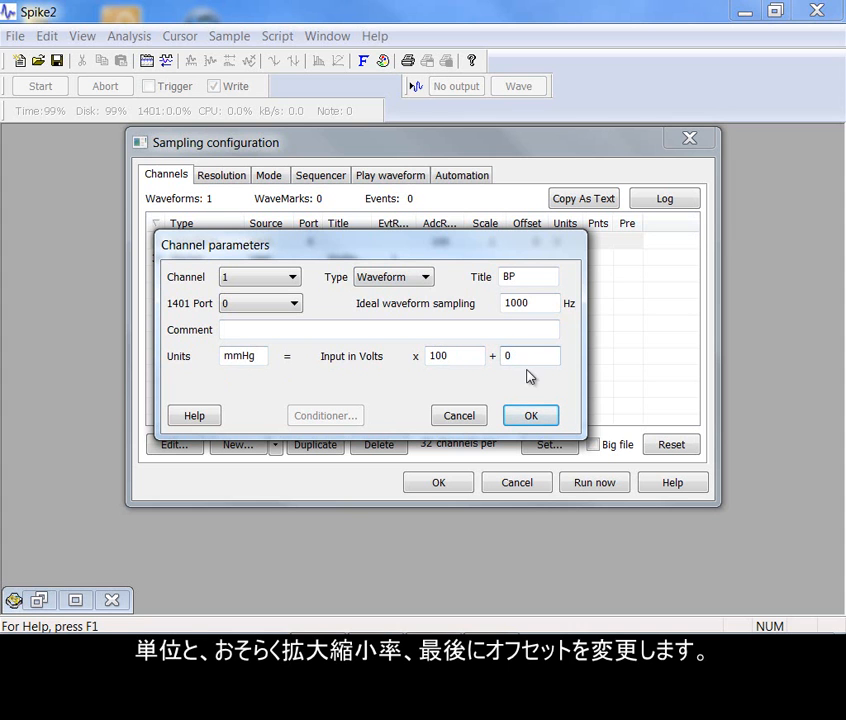
pyautogui.click(535, 417)
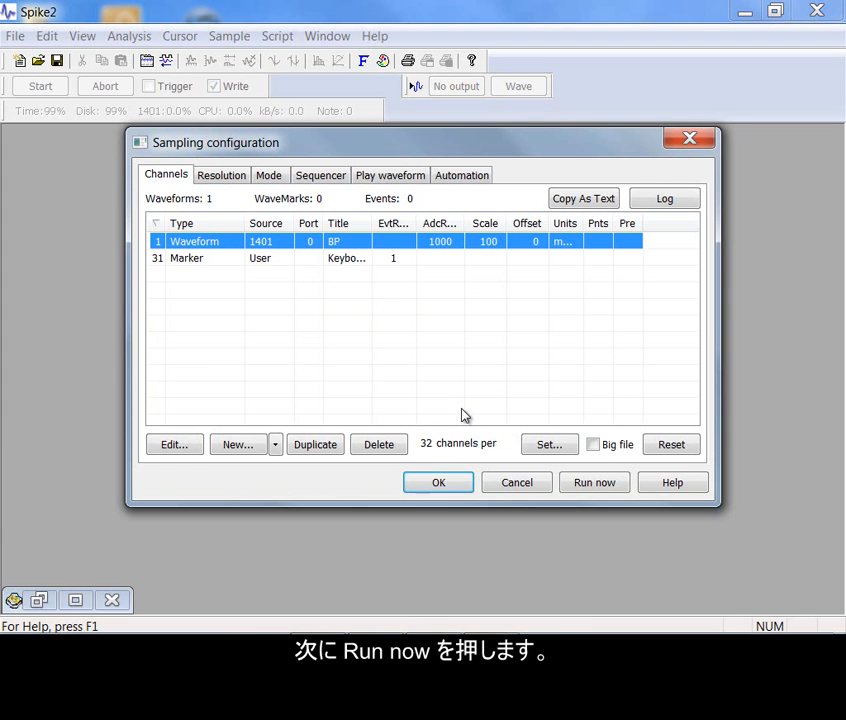
# Run the sampling configuration, start recording into the new data document, and turn on the wave playback
pyautogui.click(600, 489)
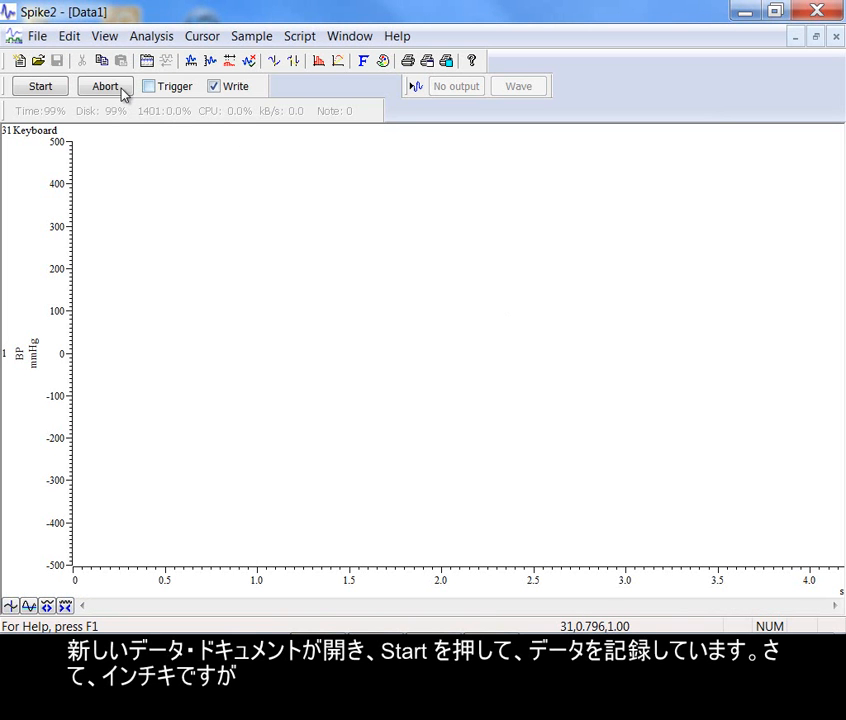
pyautogui.click(41, 88)
pyautogui.click(507, 88)
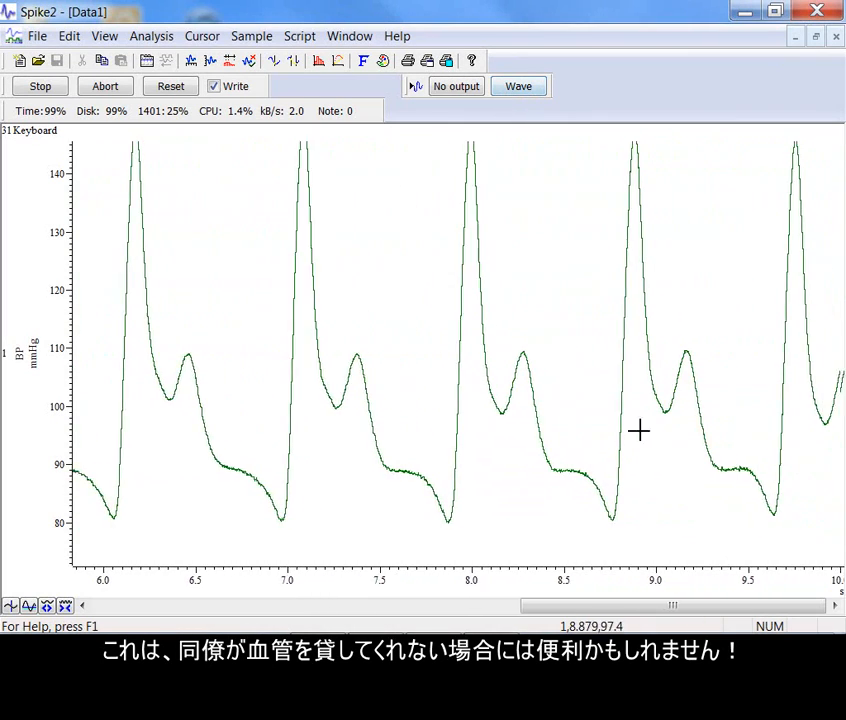
# Review earlier BP data during sampling, measure from a pressure peak downward, and return to the incoming data
pyautogui.moveTo(683, 599); pyautogui.dragTo(557, 598)
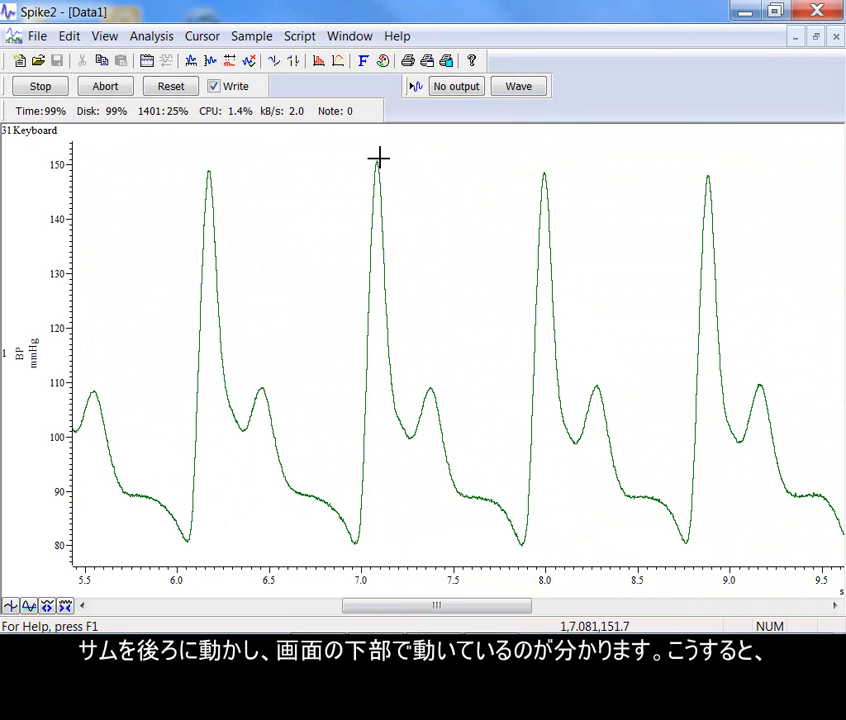
pyautogui.moveTo(378, 157); pyautogui.dragTo(379, 158)
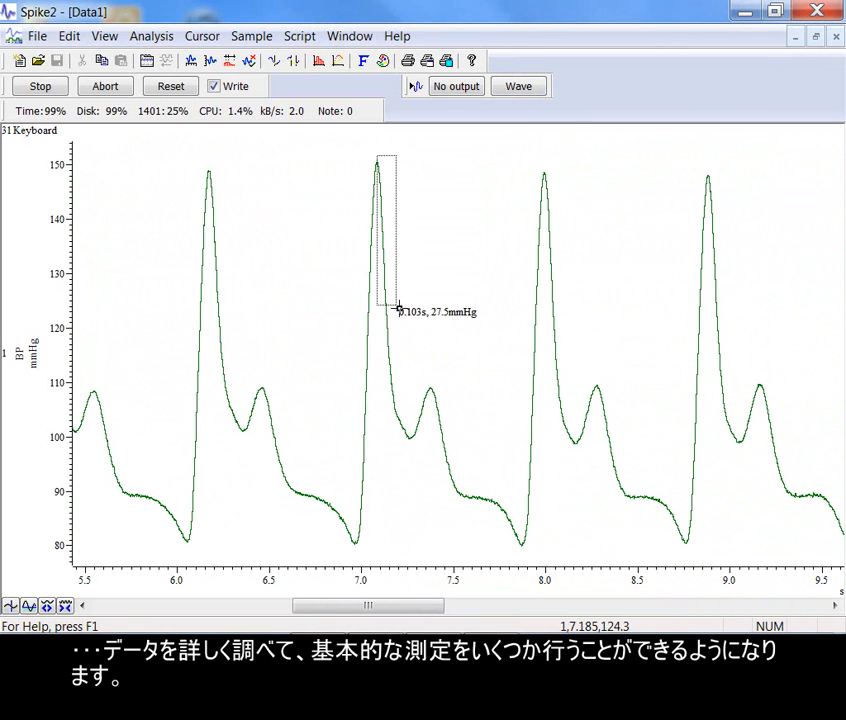
pyautogui.moveTo(402, 353); pyautogui.dragTo(402, 354)
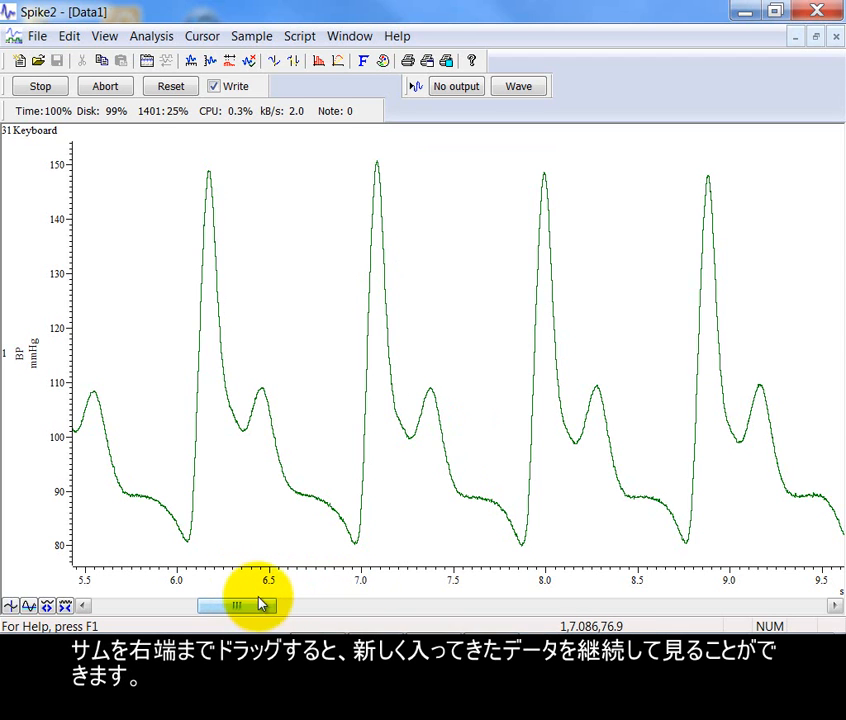
pyautogui.moveTo(274, 608); pyautogui.dragTo(825, 606)
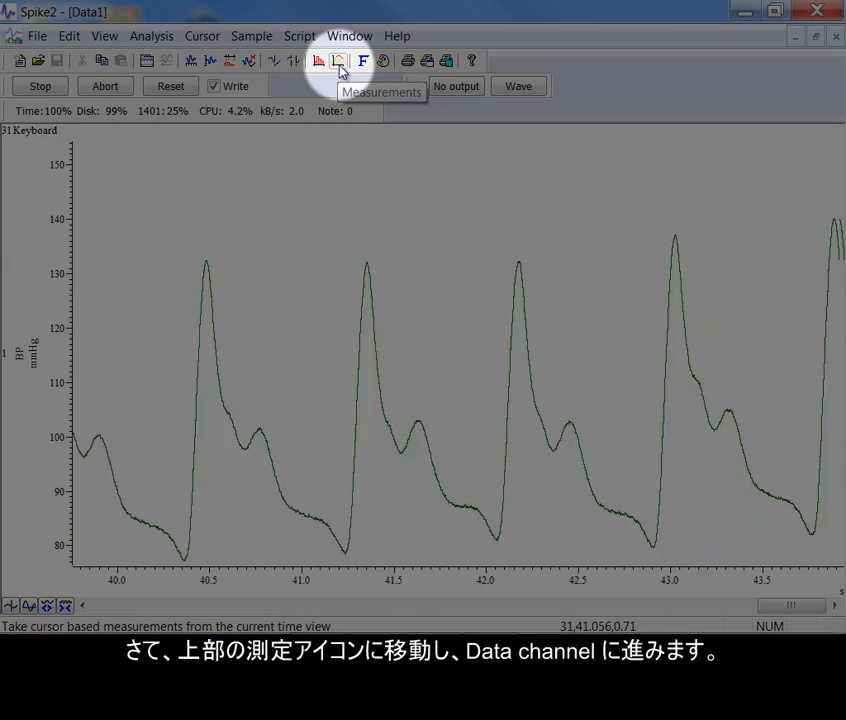
# Set up a measurement to a data channel, with a new memory channel as target and Event as channel type
pyautogui.click(338, 66)
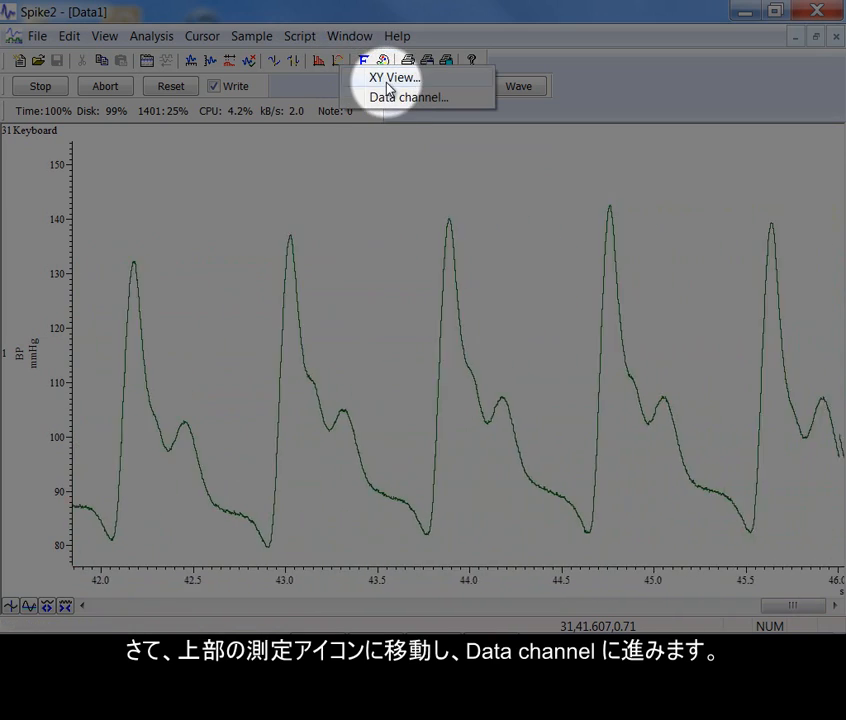
pyautogui.click(403, 98)
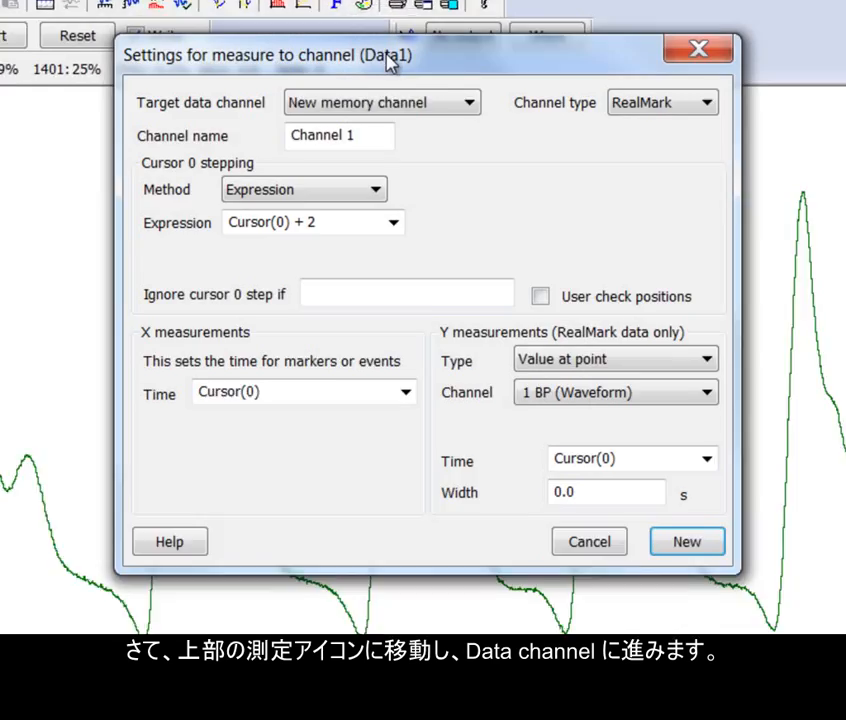
pyautogui.click(379, 95)
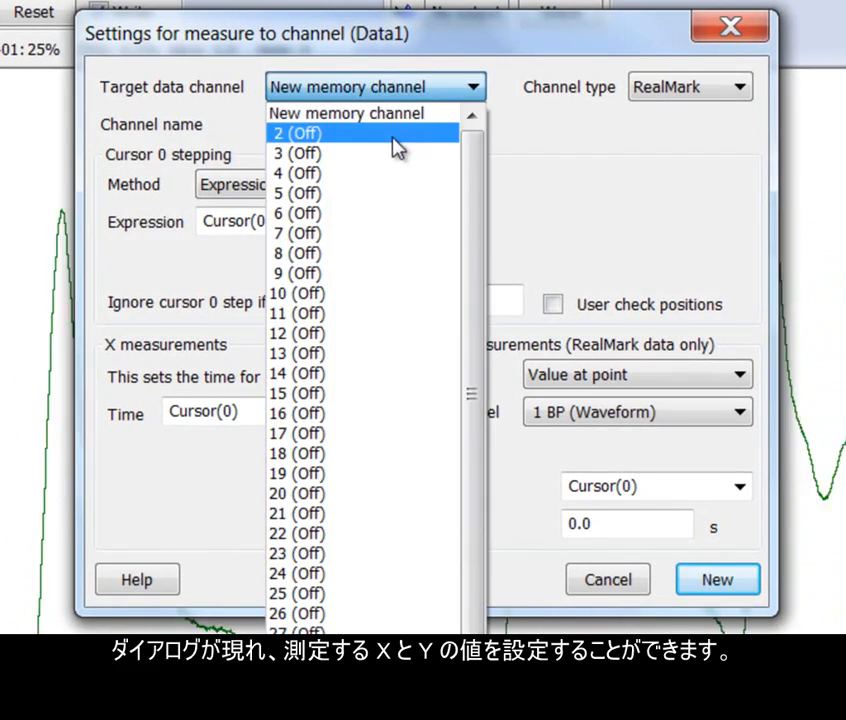
pyautogui.click(394, 114)
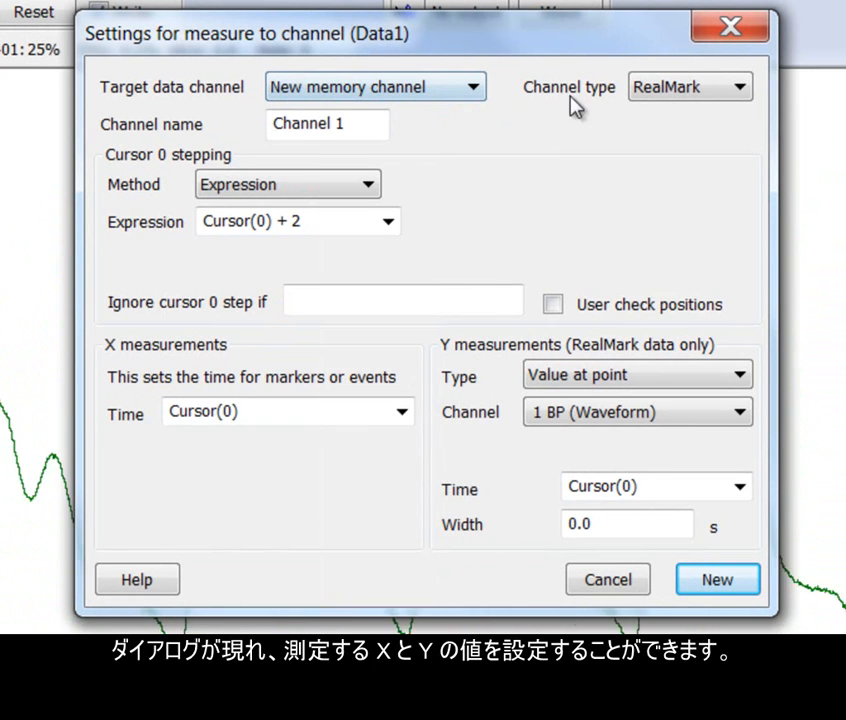
pyautogui.click(656, 95)
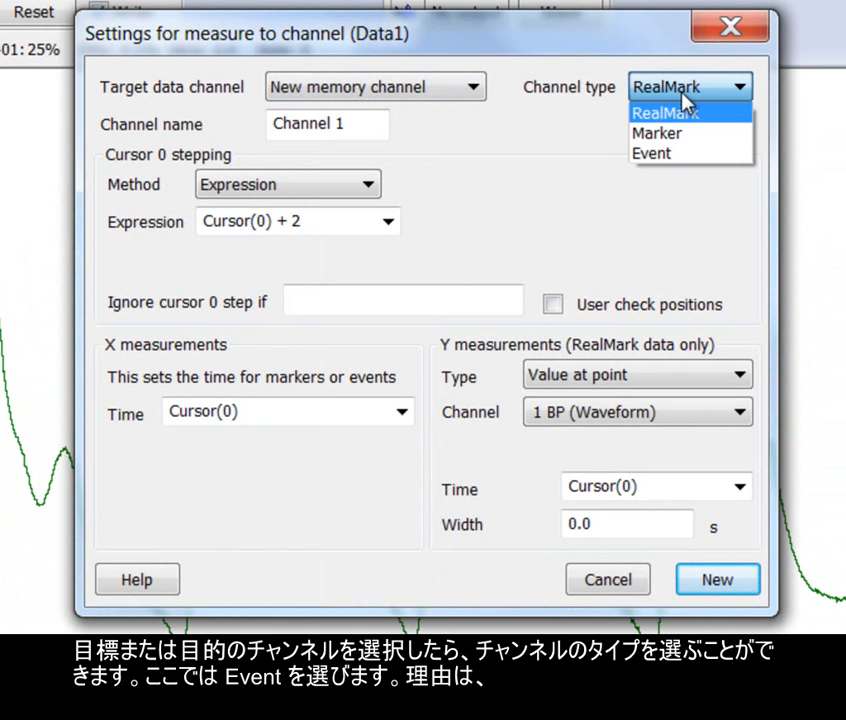
pyautogui.click(712, 155)
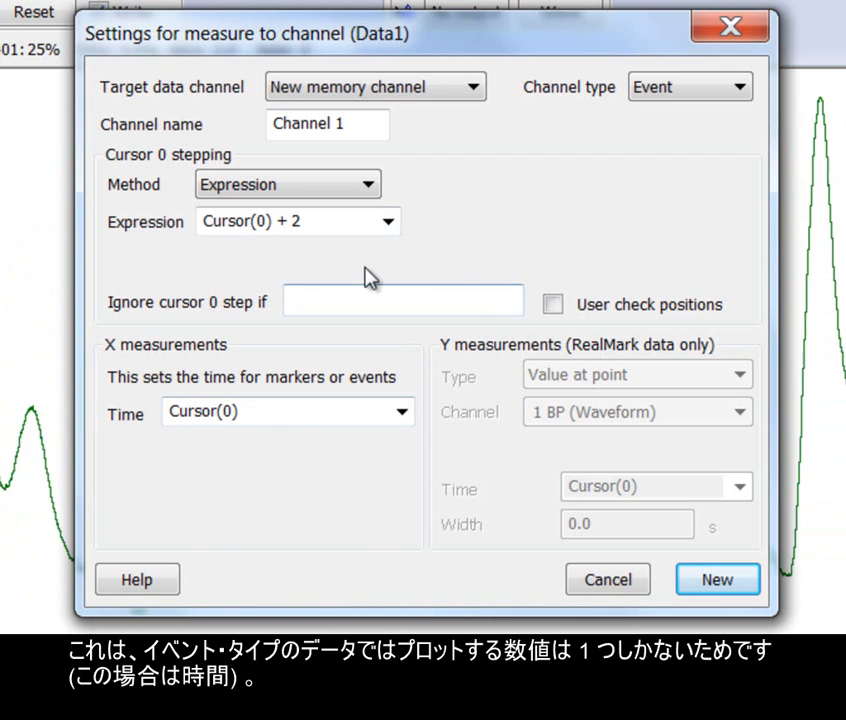
# Set cursor 0 stepping to Peak find on the BP waveform with an amplitude of 25, and create the measurement channel
pyautogui.click(370, 188)
pyautogui.click(361, 209)
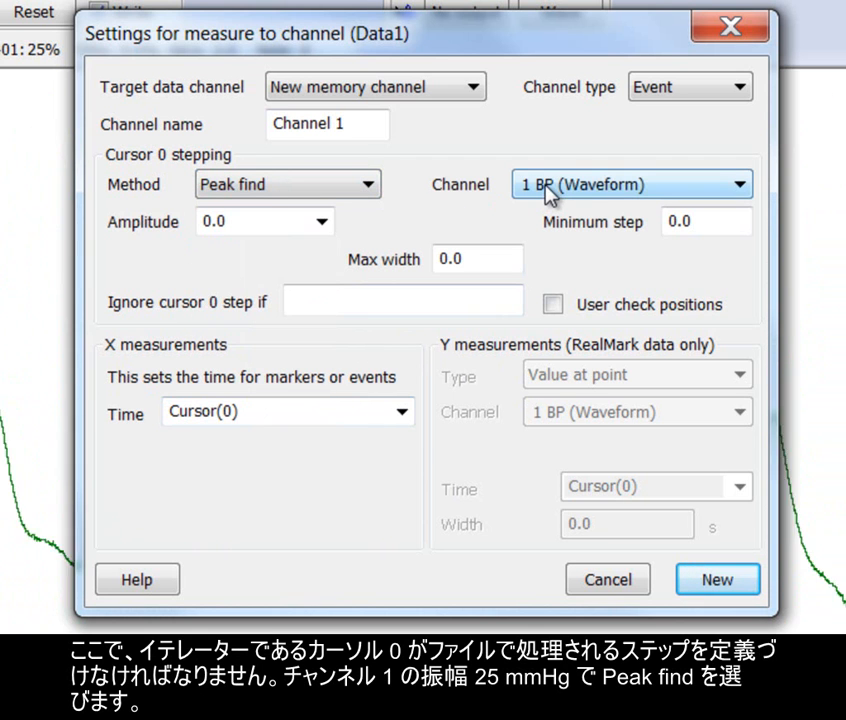
pyautogui.click(291, 224)
pyautogui.write('25')
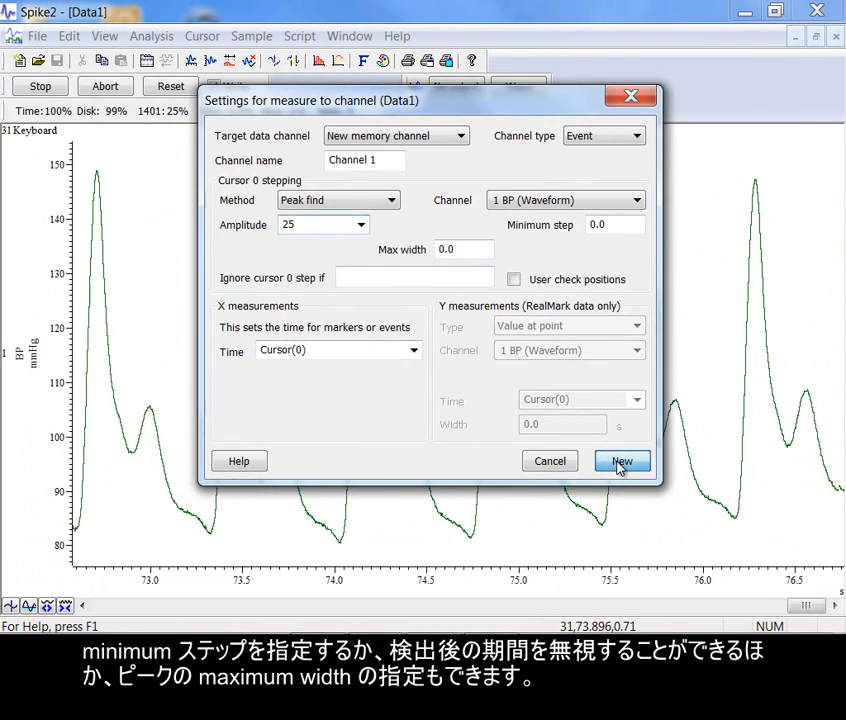
pyautogui.click(619, 463)
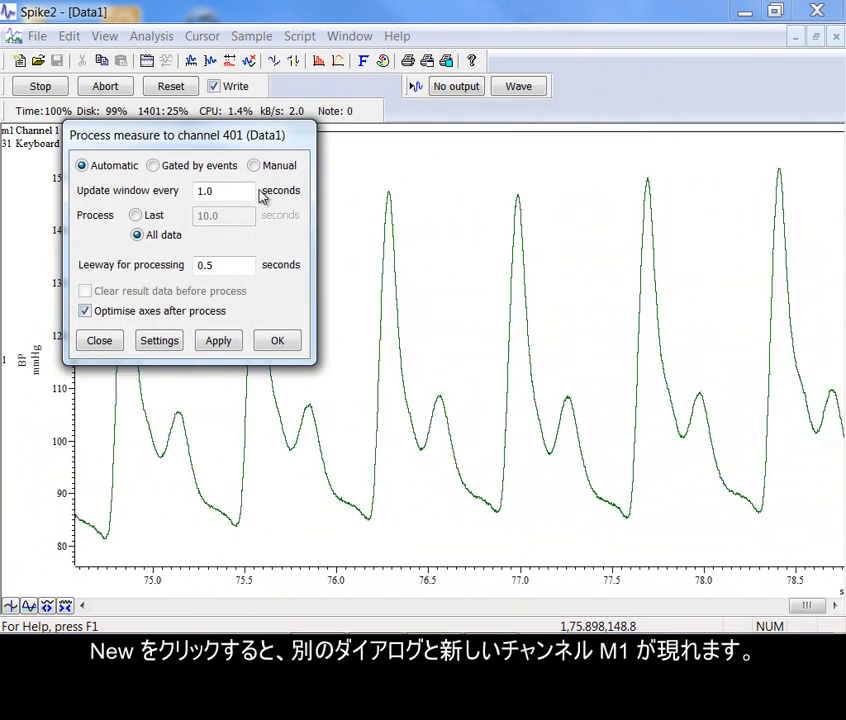
# Process all data automatically with an update interval of 0 seconds and a leeway of 0 seconds
pyautogui.moveTo(251, 191); pyautogui.dragTo(185, 191)
pyautogui.write('0')
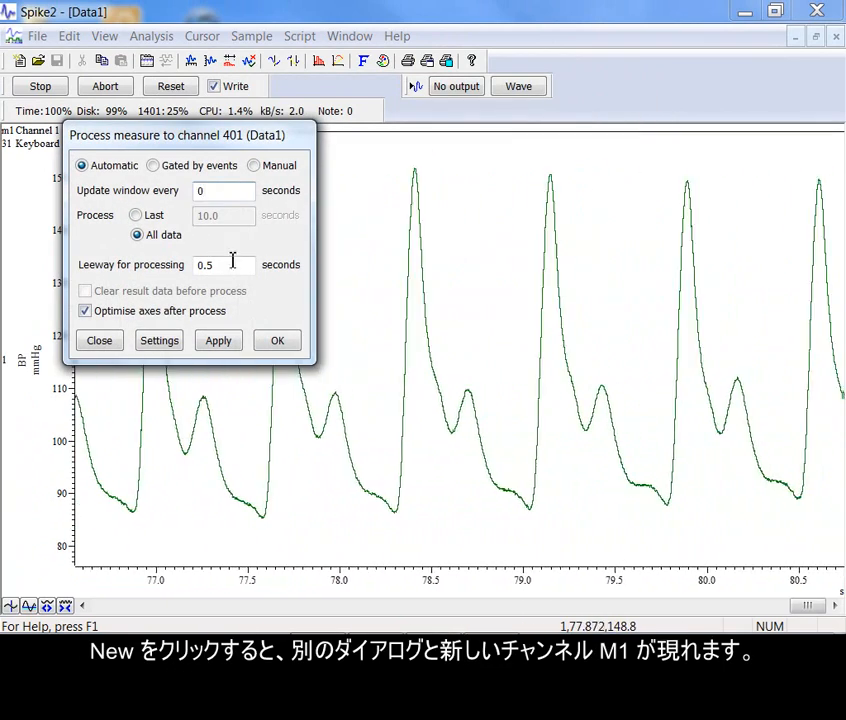
pyautogui.moveTo(225, 266); pyautogui.dragTo(188, 272)
pyautogui.write('0')
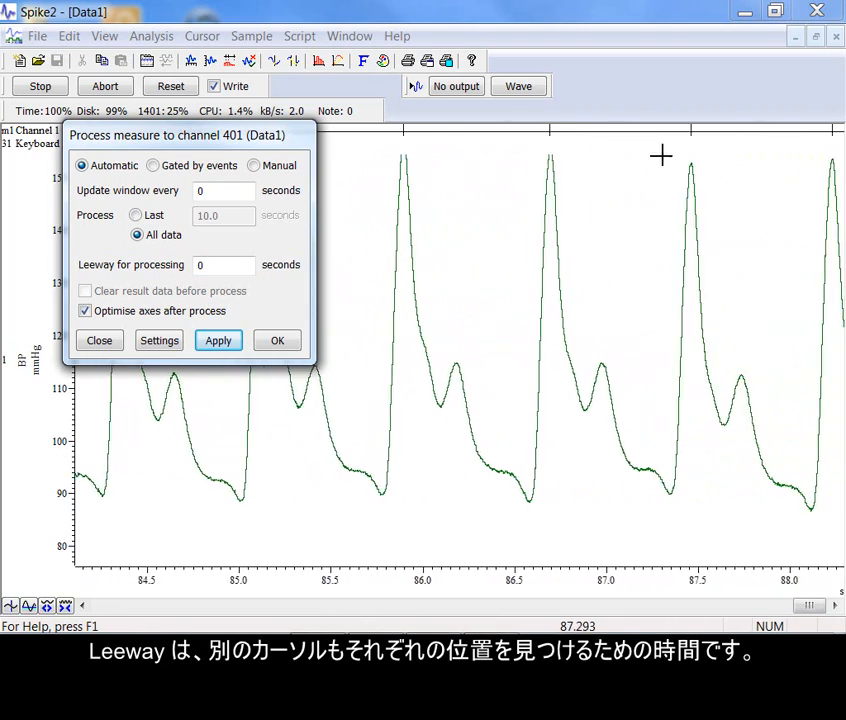
pyautogui.click(294, 343)
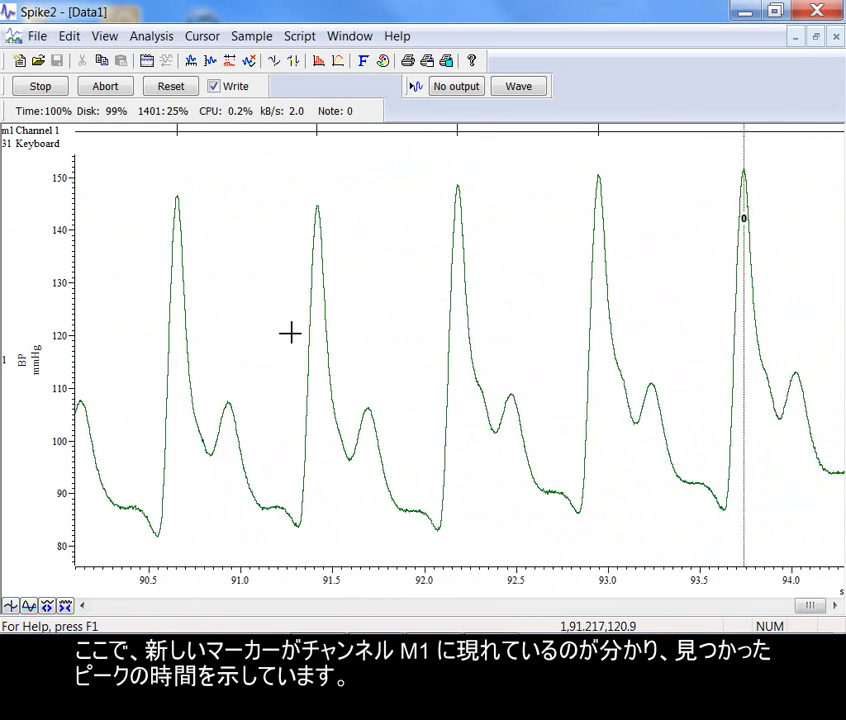
# Duplicate the event channel m1
pyautogui.rightClick(321, 137)
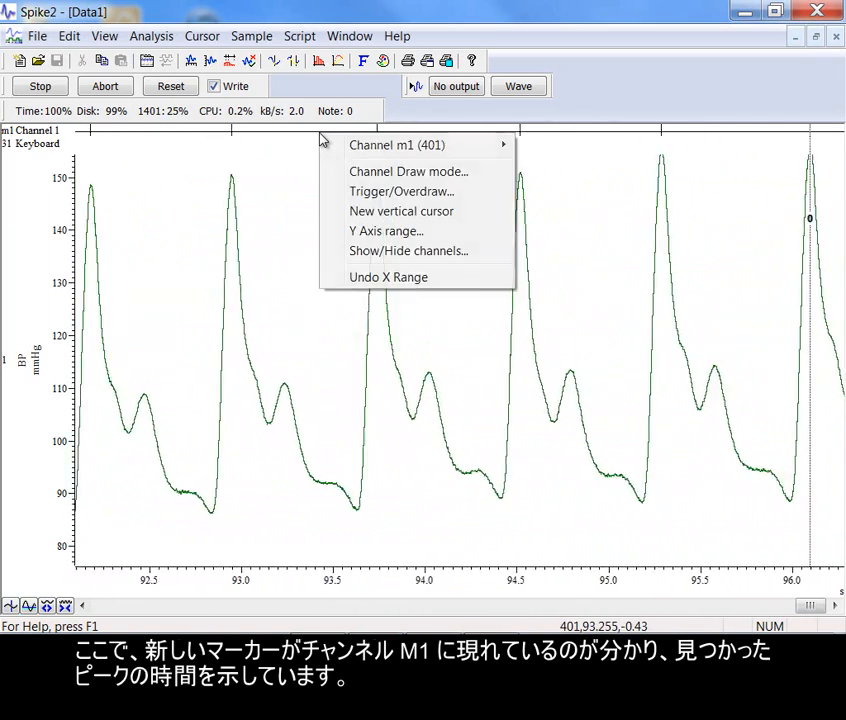
pyautogui.moveTo(385, 153)
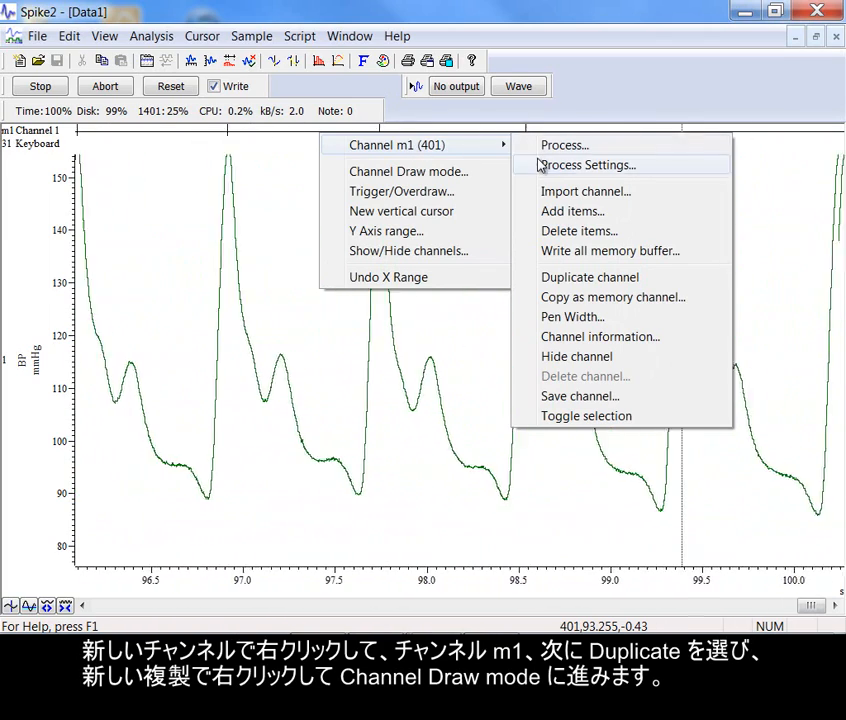
pyautogui.click(561, 281)
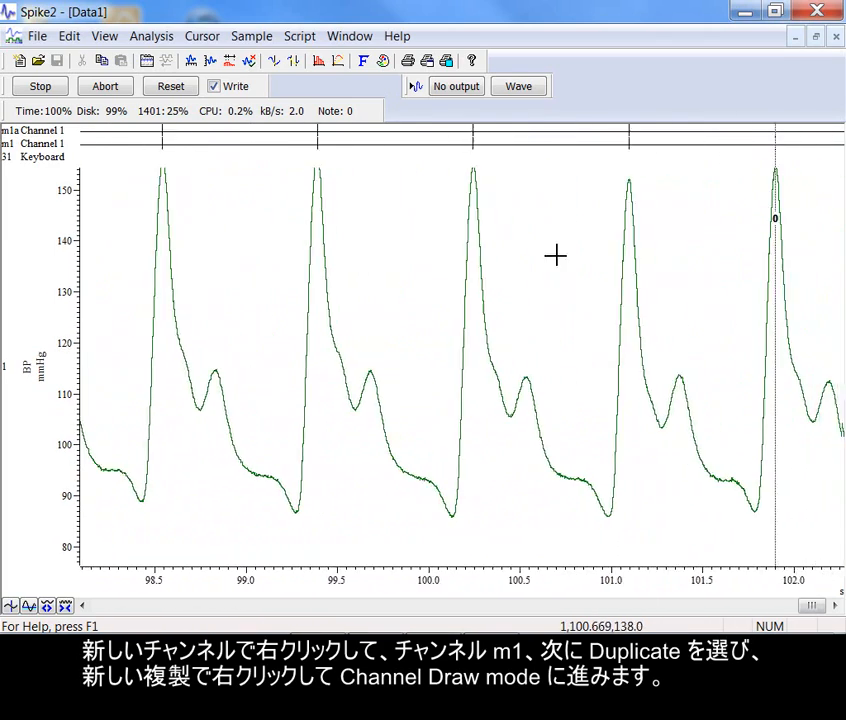
# Set the draw mode of the duplicate channel m1a to Inst Frq and redraw it
pyautogui.rightClick(520, 135)
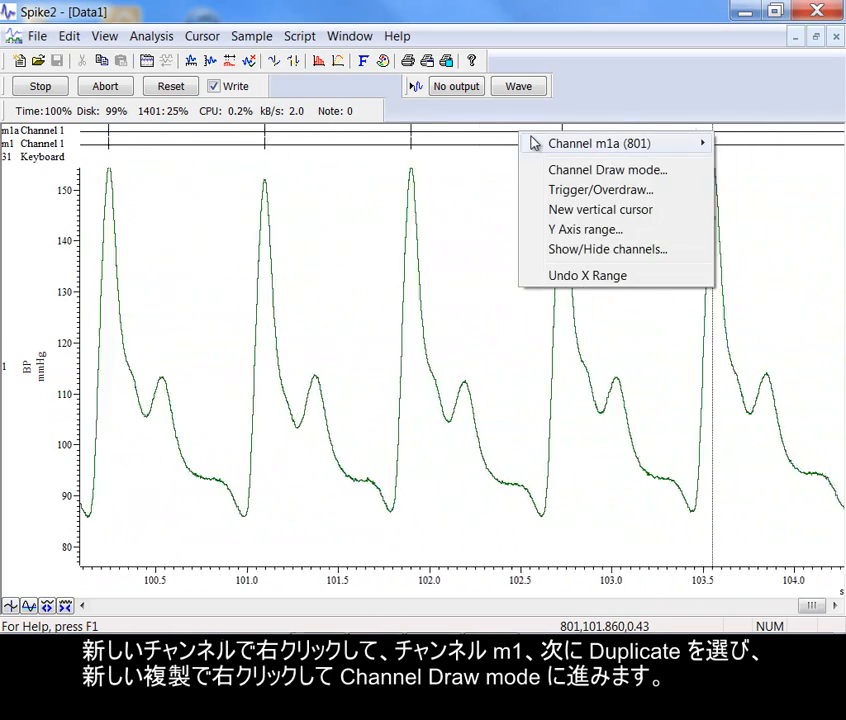
pyautogui.click(548, 172)
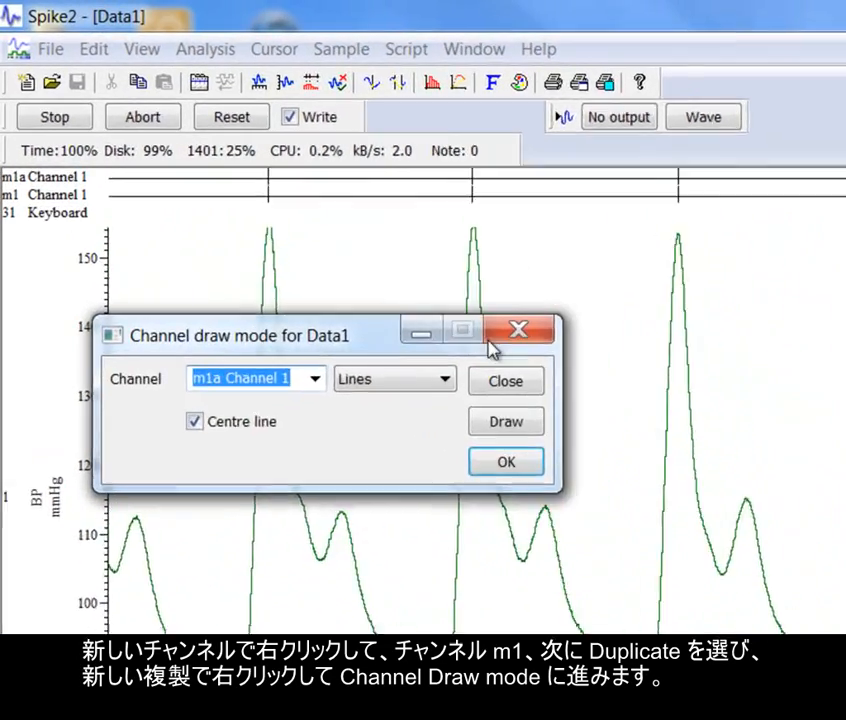
pyautogui.click(328, 284)
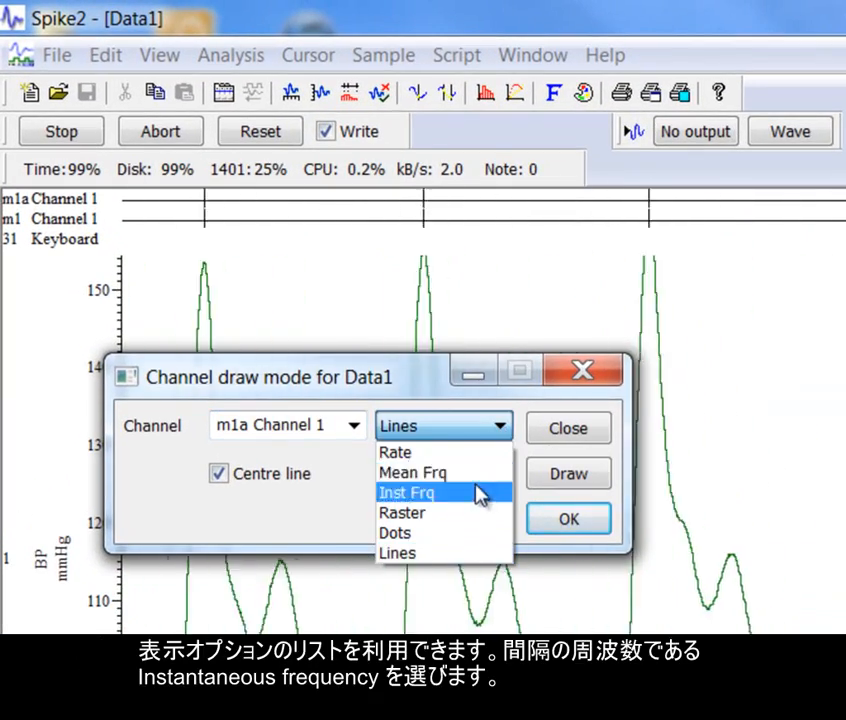
pyautogui.click(481, 494)
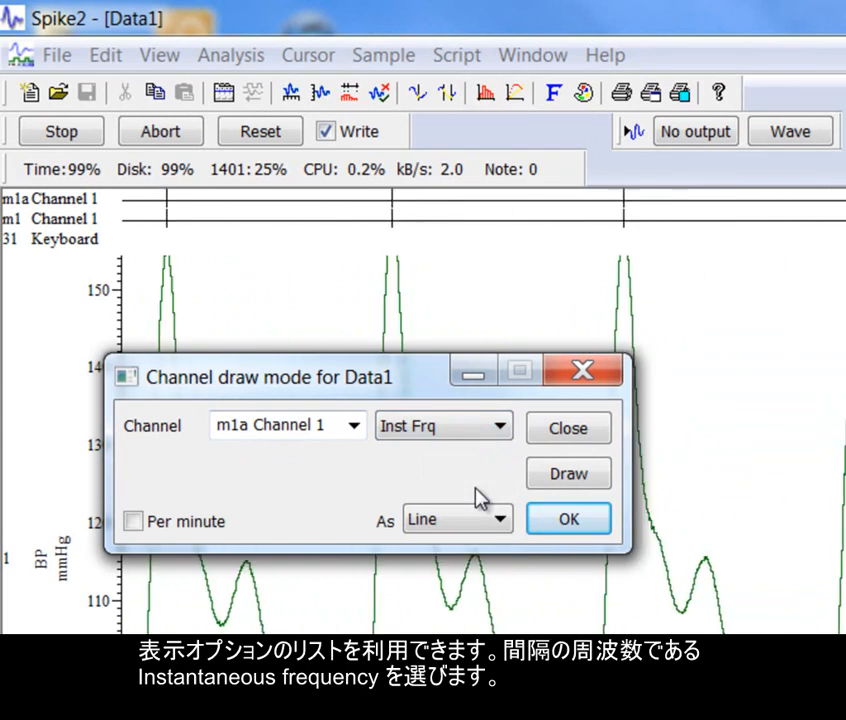
pyautogui.click(578, 476)
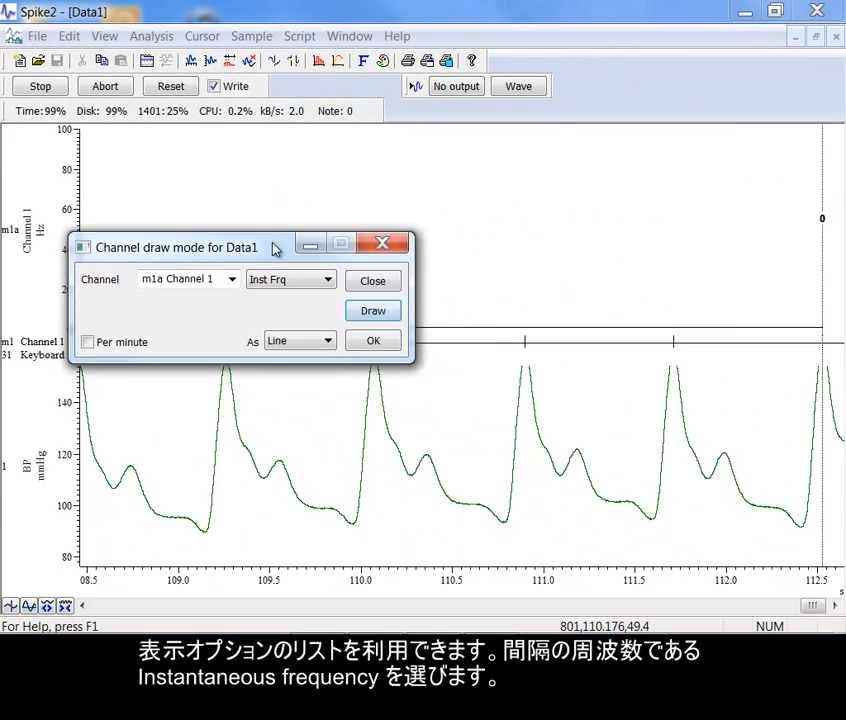
# Move the draw mode dialog clear of the frequency plot, optimise the channels' Y ranges, and widen the displayed time range
pyautogui.moveTo(421, 374); pyautogui.dragTo(560, 569)
pyautogui.moveTo(365, 373); pyautogui.dragTo(437, 413)
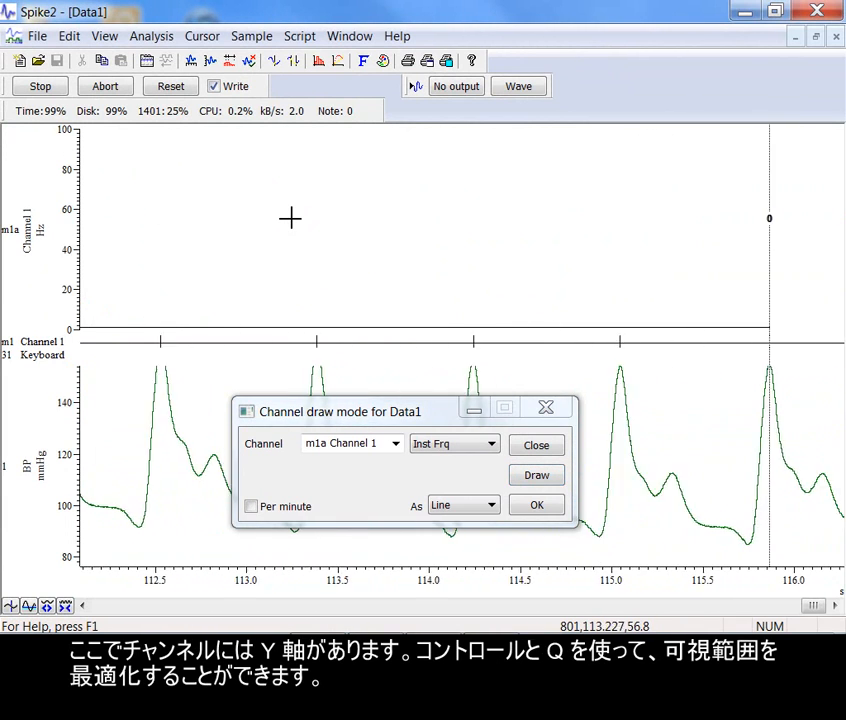
pyautogui.hotkey('ctrl', 'q')
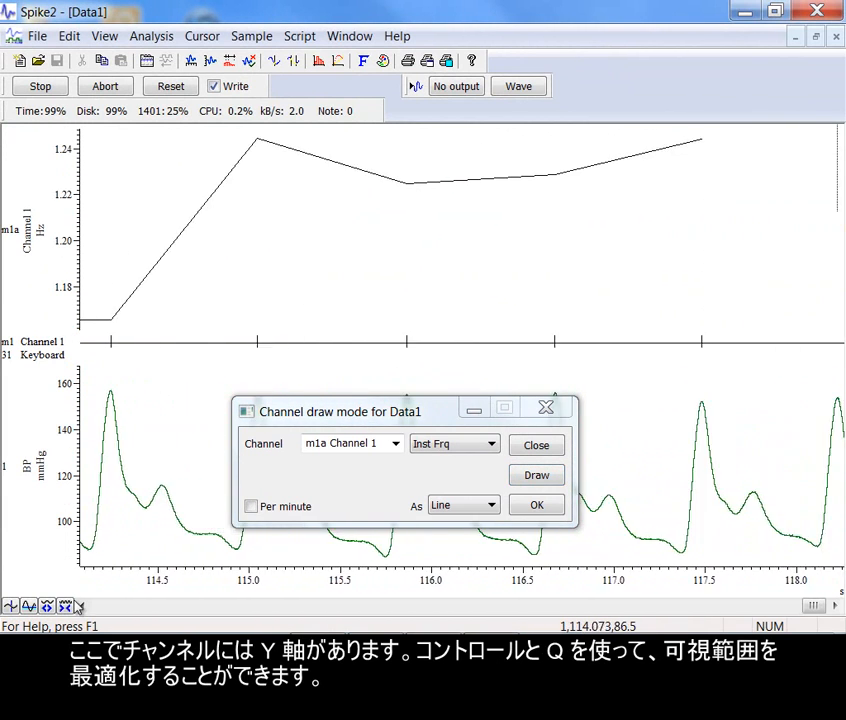
pyautogui.click(65, 606)
pyautogui.click(65, 606)
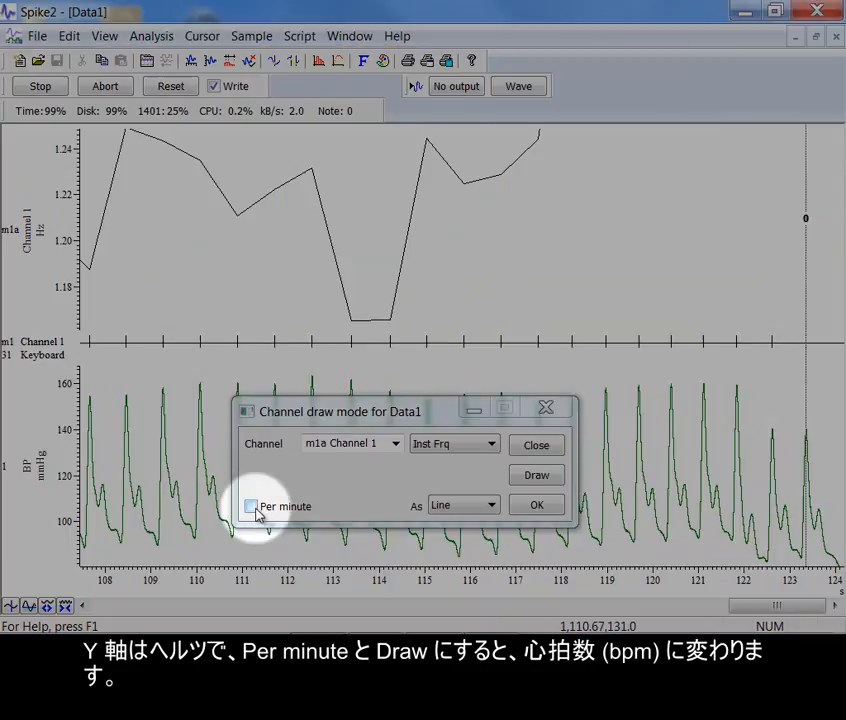
# Redraw channel m1a in per-minute units, and change its draw mode to Mean Frq
pyautogui.click(255, 510)
pyautogui.click(538, 478)
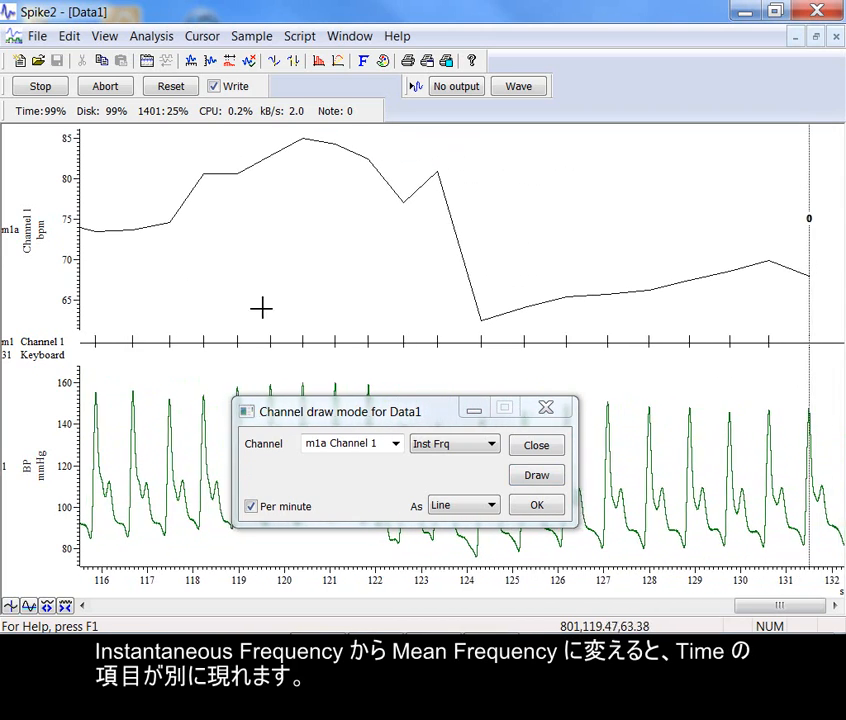
pyautogui.click(453, 445)
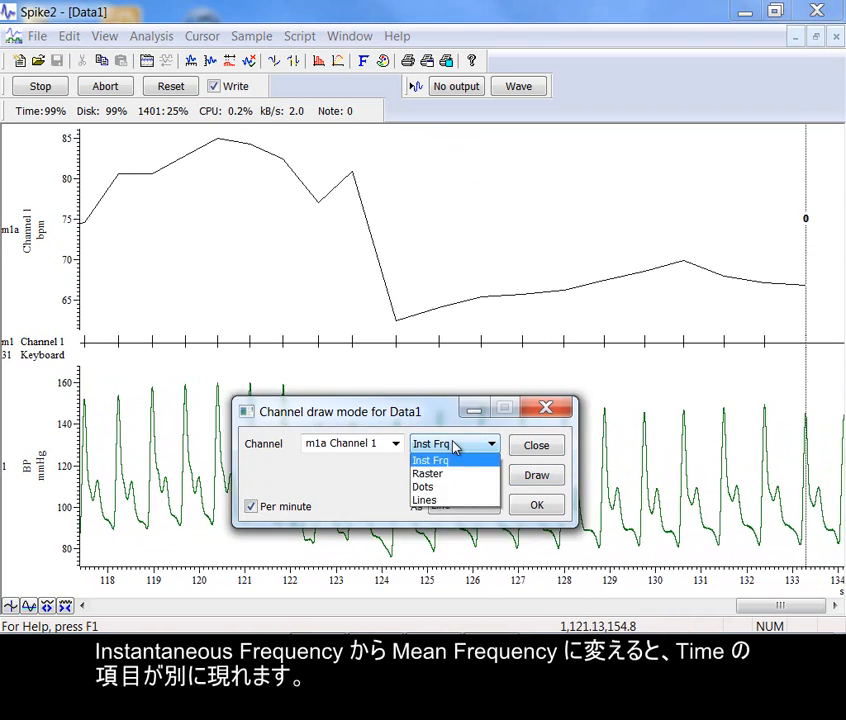
pyautogui.click(452, 473)
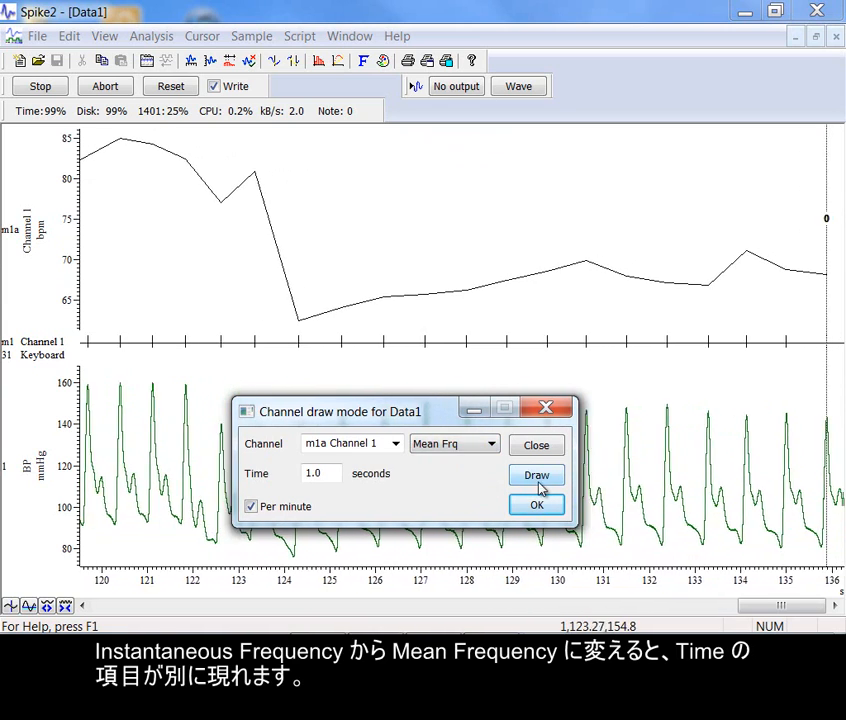
pyautogui.click(536, 476)
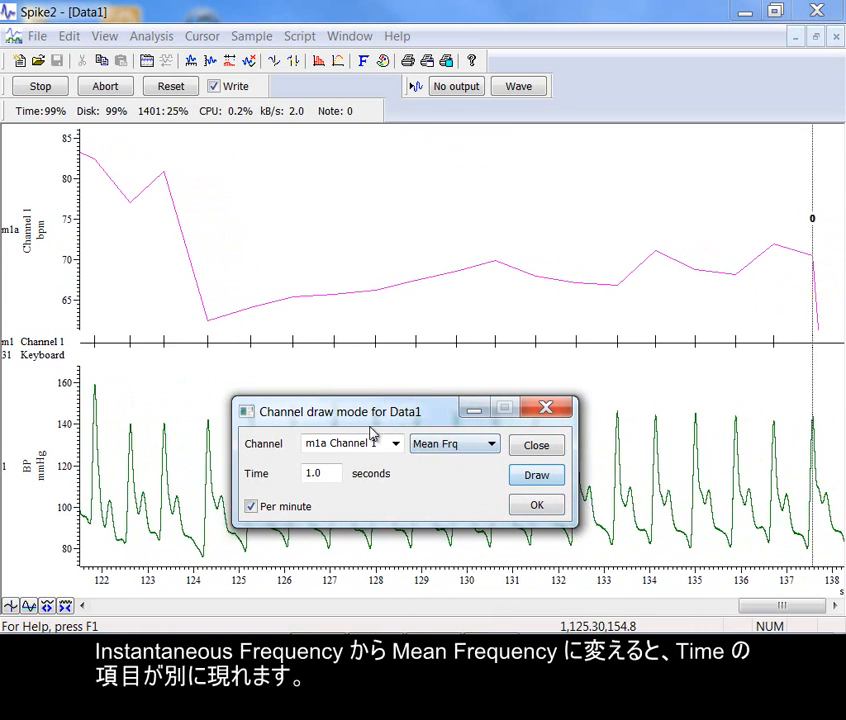
# Set the mean frequency time of channel m1a to 5 seconds and redraw it
pyautogui.moveTo(338, 474); pyautogui.dragTo(288, 479)
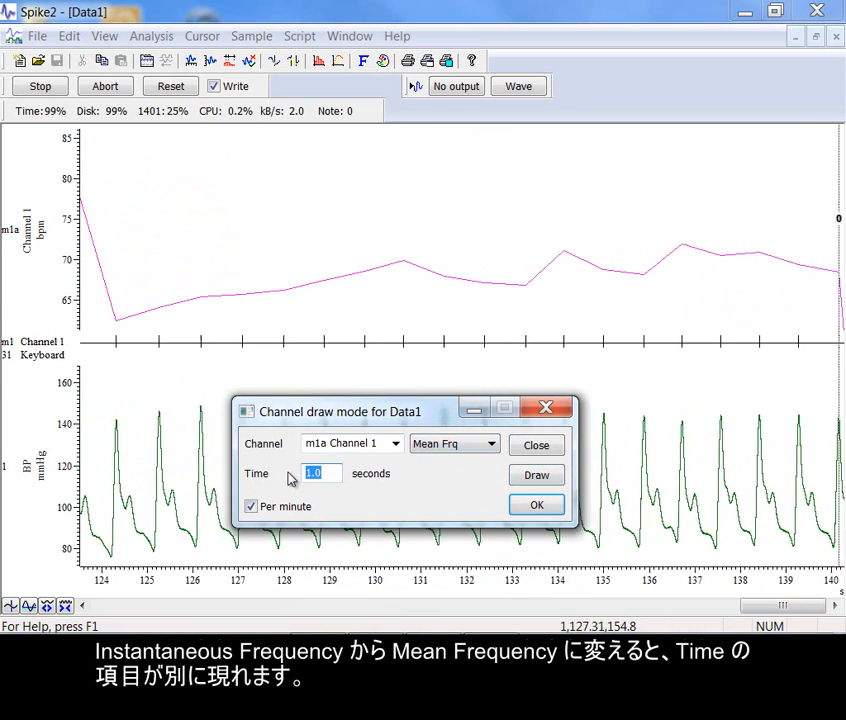
pyautogui.write('5')
pyautogui.click(545, 478)
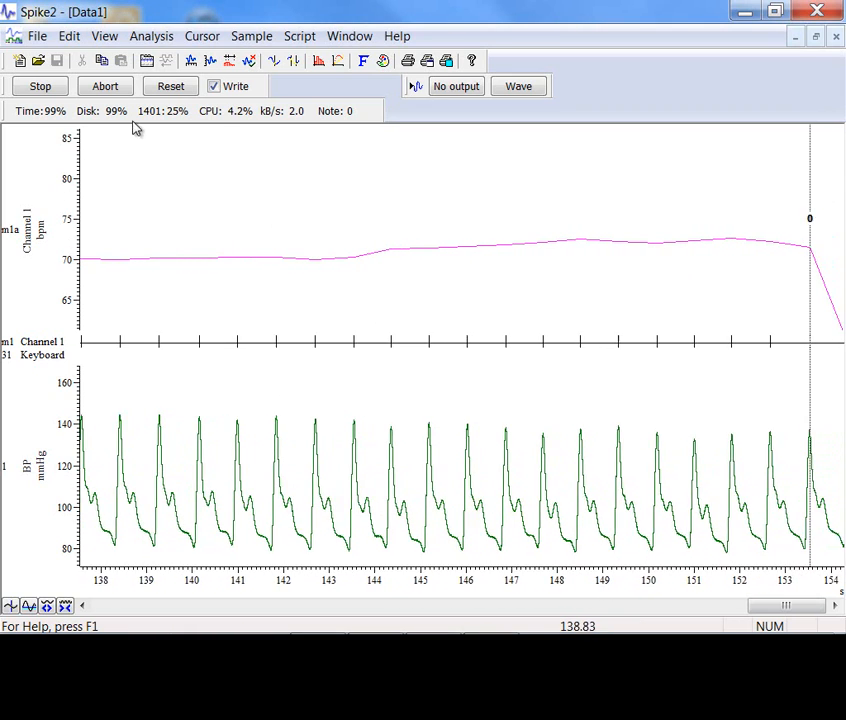
# Stop sampling and close the Data1 recording without saving its changes
pyautogui.click(50, 90)
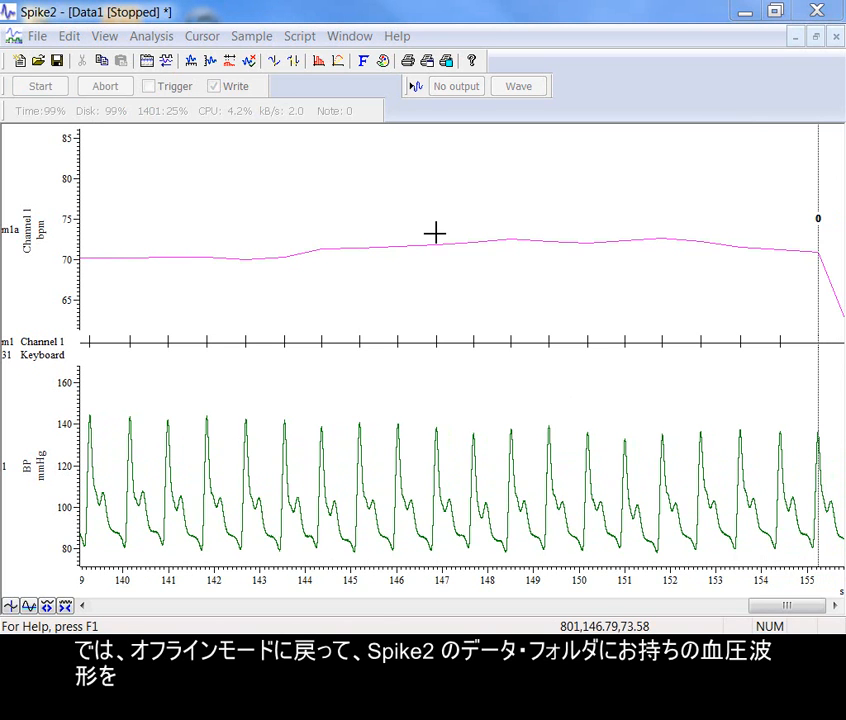
pyautogui.click(837, 42)
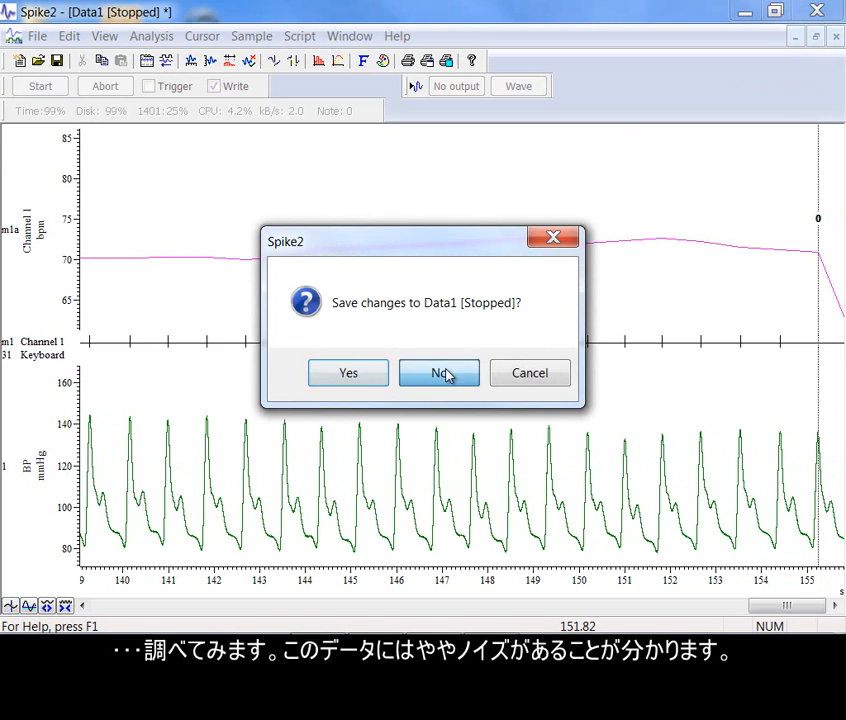
pyautogui.click(440, 373)
# Open the Blood Pressure Waveform data file and magnify the trace between about 57.1 and 57.5 s
pyautogui.click(33, 38)
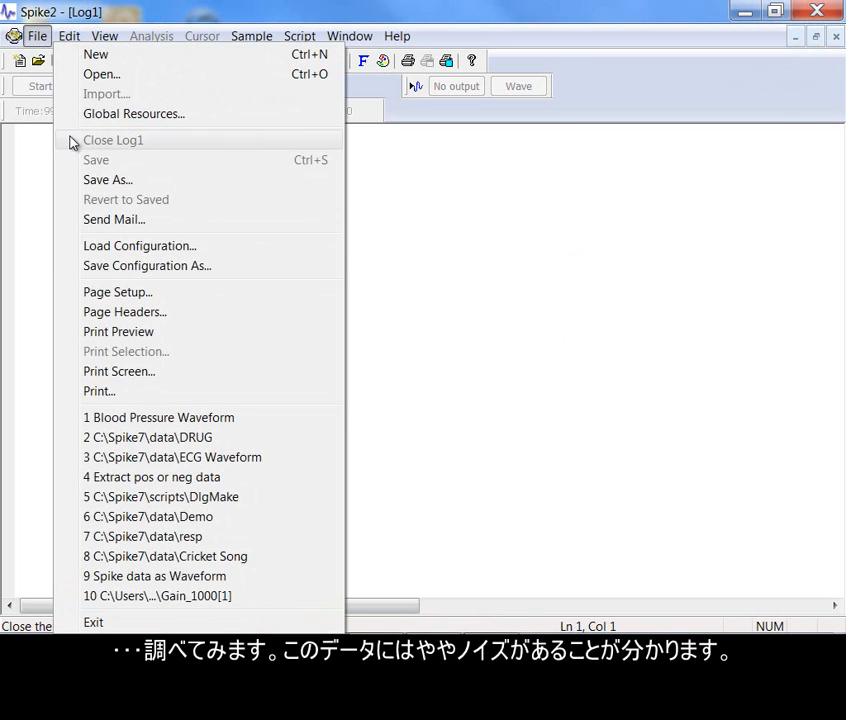
pyautogui.click(102, 417)
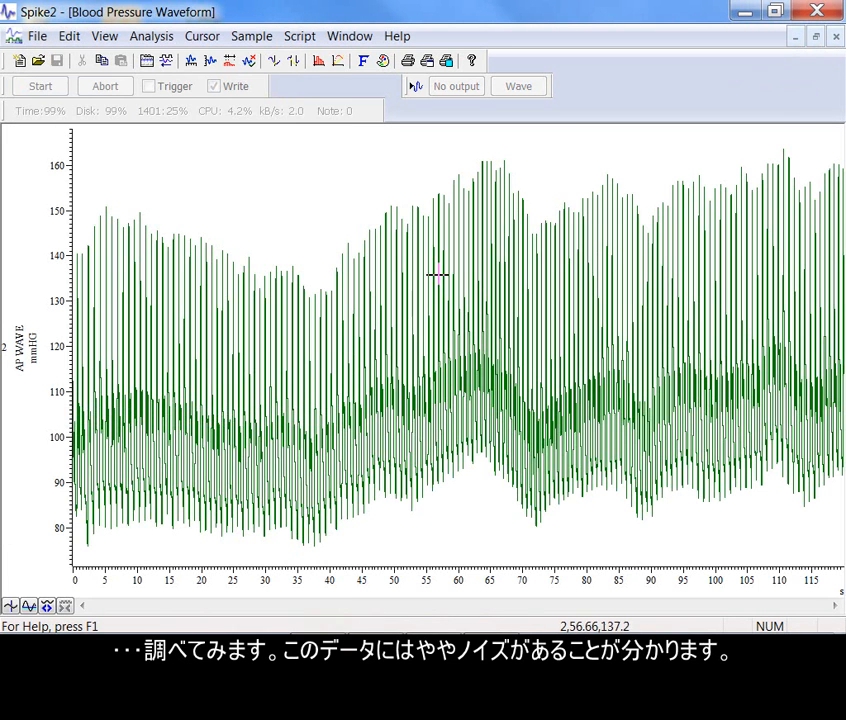
pyautogui.moveTo(393, 181); pyautogui.dragTo(495, 491)
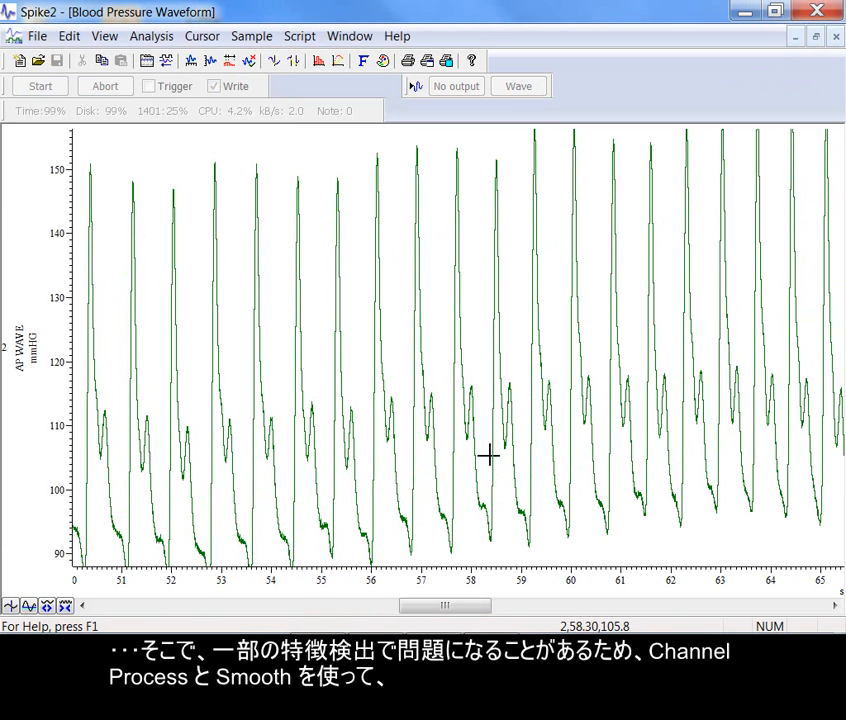
pyautogui.moveTo(394, 334); pyautogui.dragTo(497, 337)
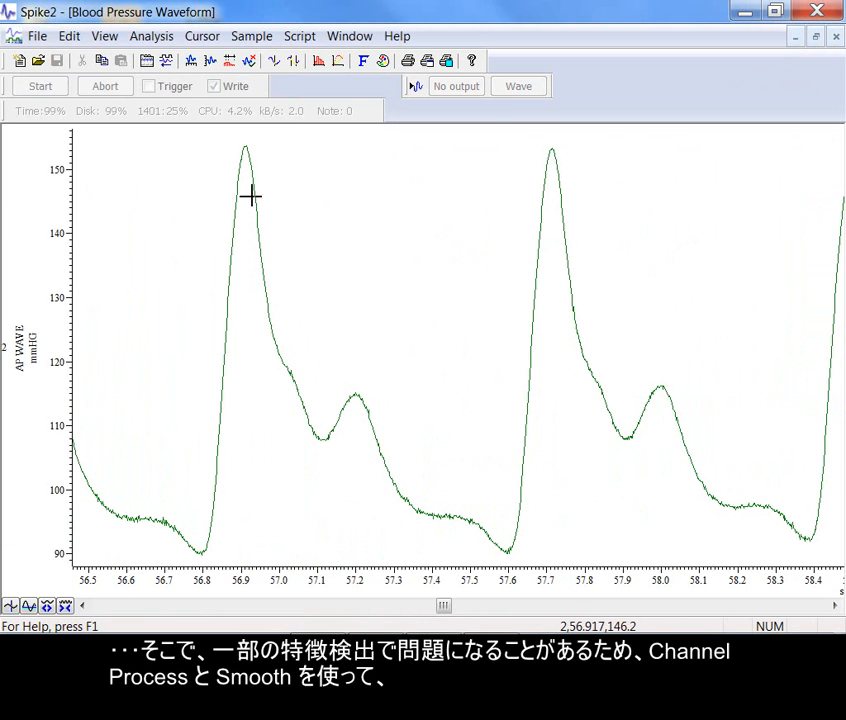
pyautogui.moveTo(317, 358); pyautogui.dragTo(472, 553)
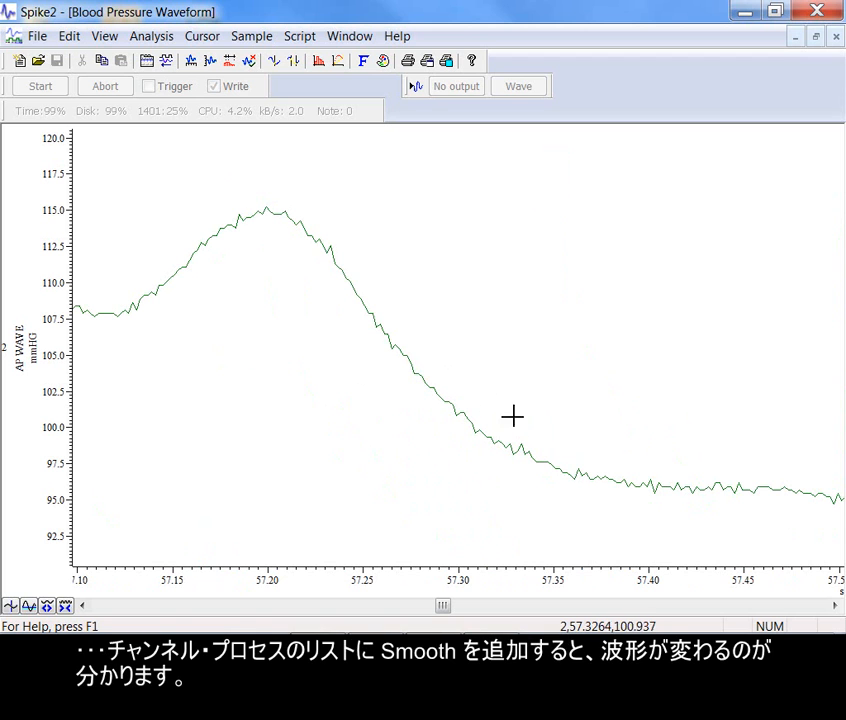
# Try a Smooth channel process on channel 2 AP WAVE, and clear it from the process list
pyautogui.rightClick(478, 402)
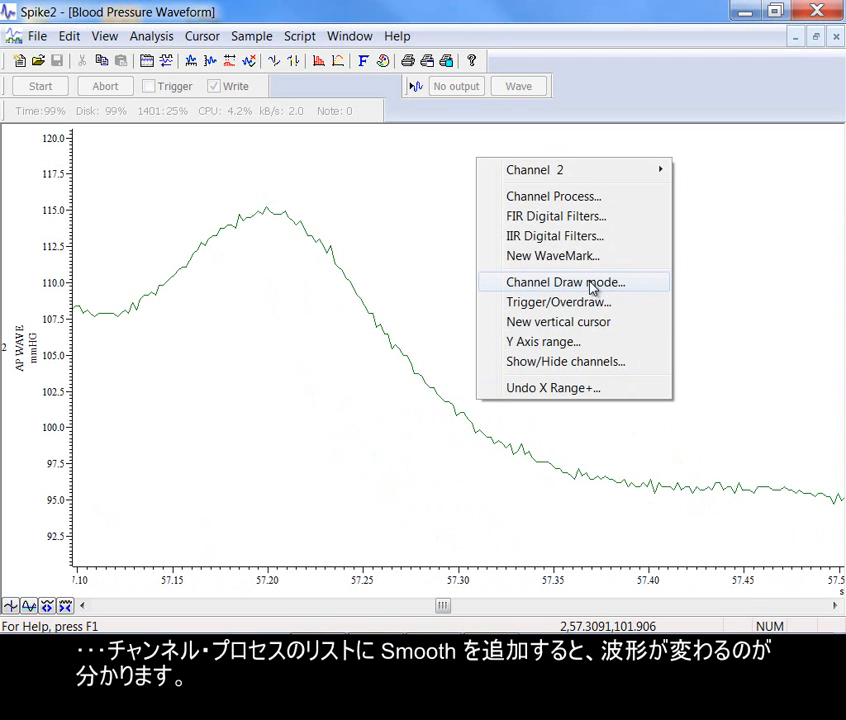
pyautogui.click(540, 196)
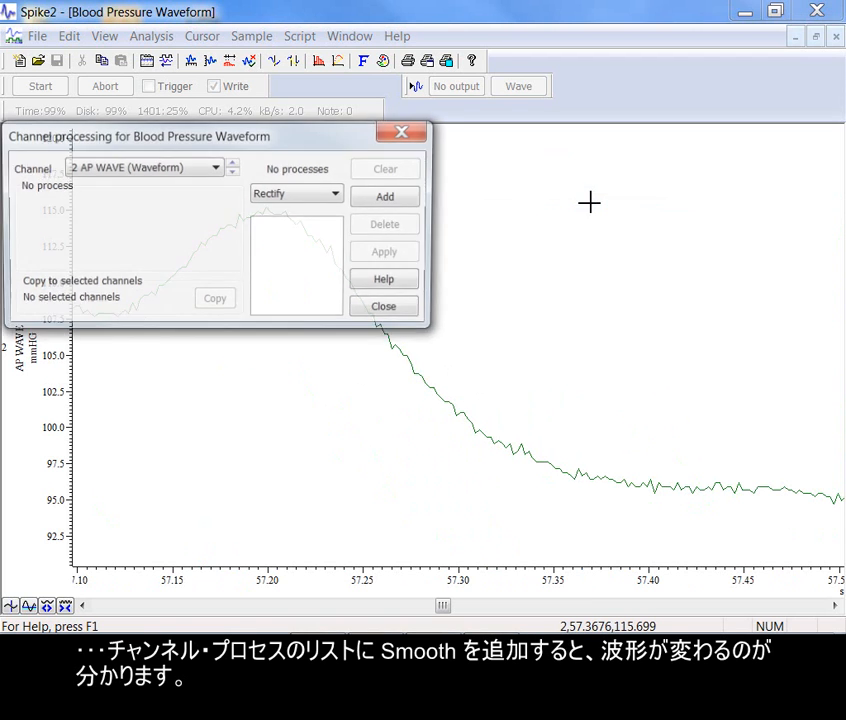
pyautogui.moveTo(340, 140); pyautogui.dragTo(672, 38)
pyautogui.click(657, 100)
pyautogui.click(654, 122)
pyautogui.click(733, 99)
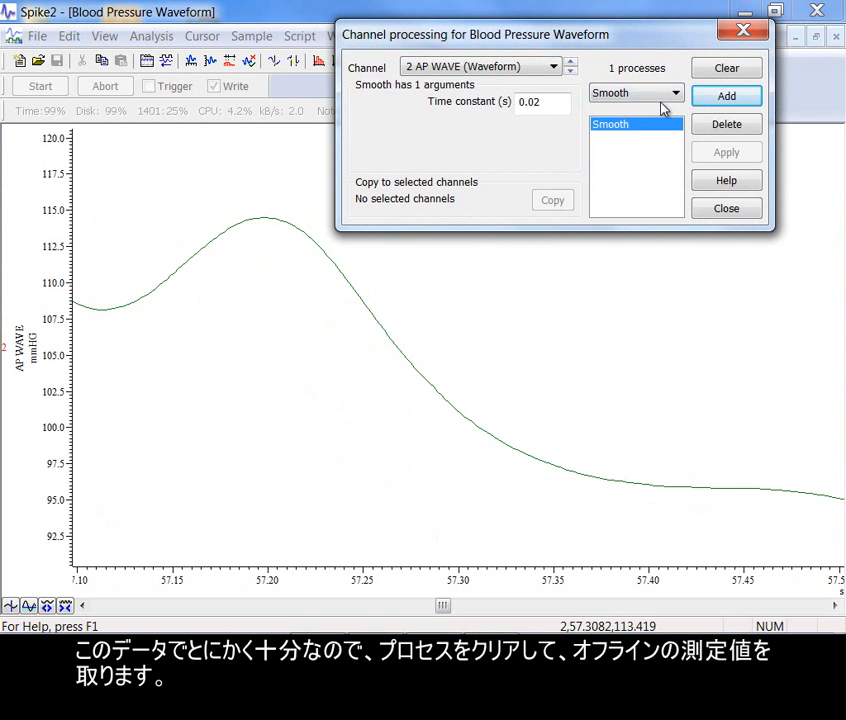
pyautogui.click(708, 78)
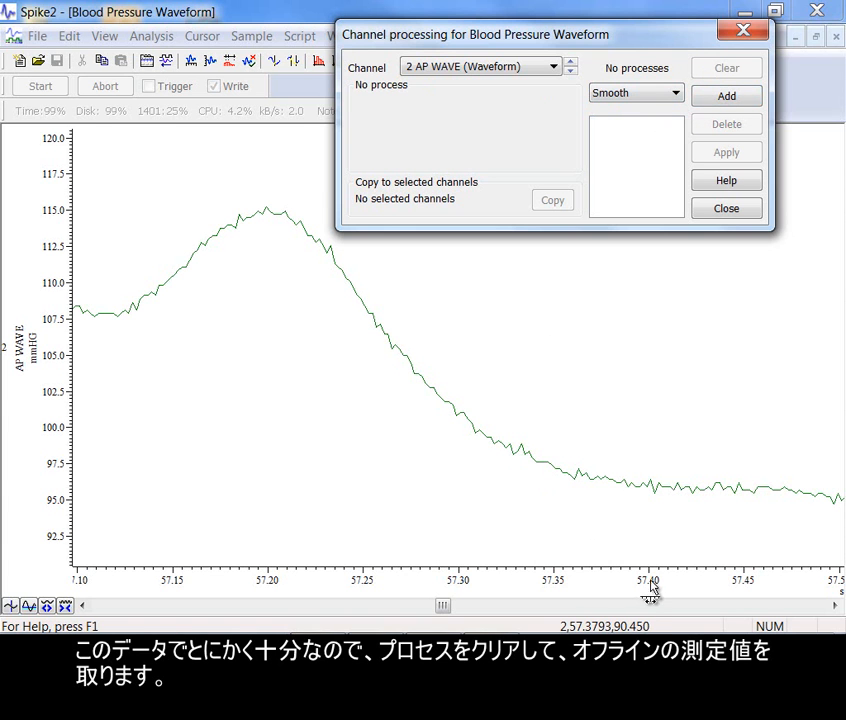
# Widen the time range around several pulses, optimise the Y range of channel 2 AP WAVE, and close the channel processing dialog
pyautogui.scroll(-10, 487, 590)
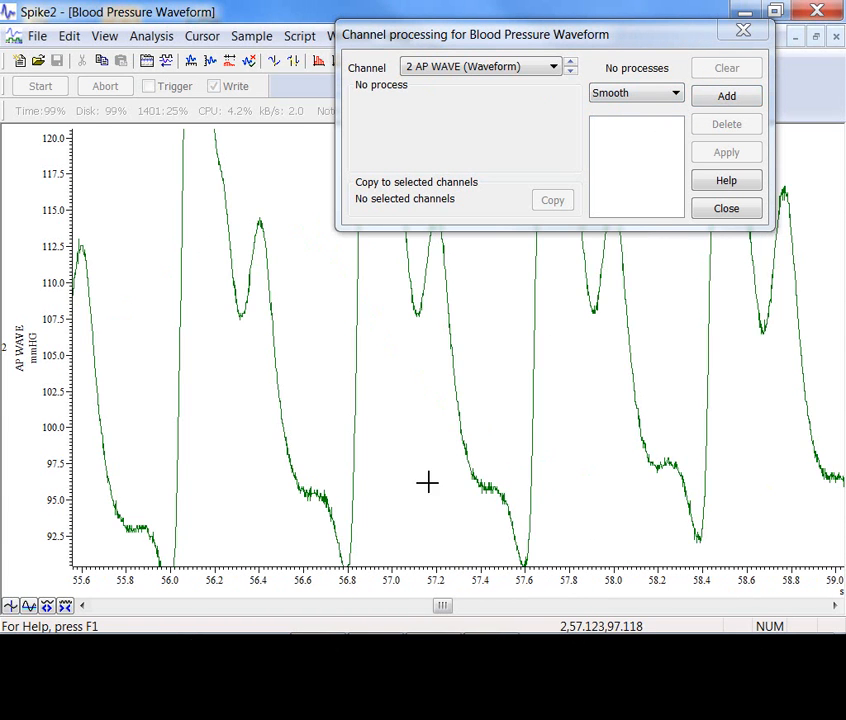
pyautogui.doubleClick(66, 246)
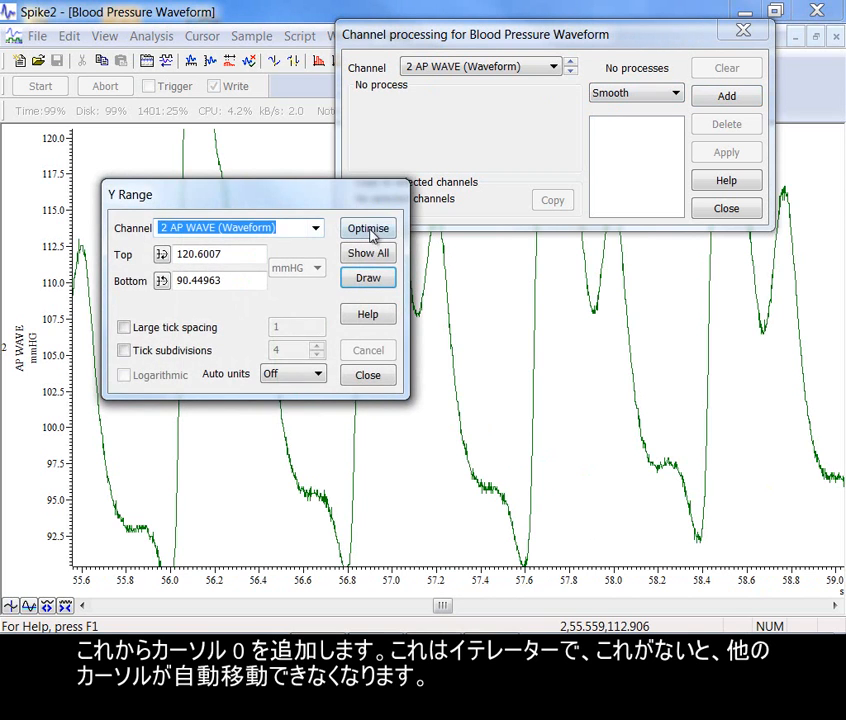
pyautogui.click(364, 231)
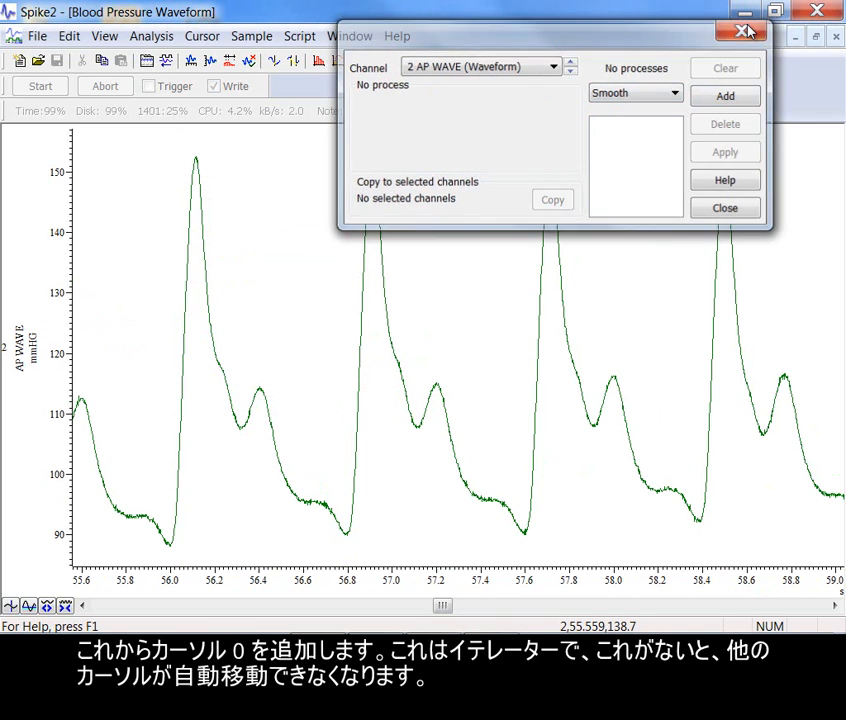
pyautogui.click(746, 31)
# Add cursor 0 with a Peak find active mode on channel 2 AP WAVE at amplitude 25, and test it by advancing two peaks
pyautogui.hotkey('ctrl', '0')
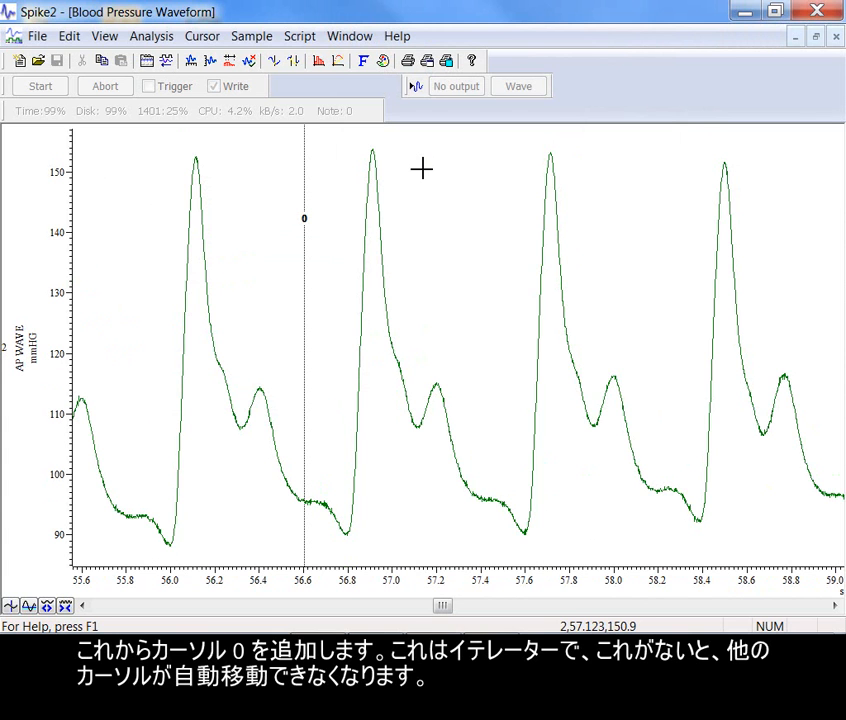
pyautogui.rightClick(306, 208)
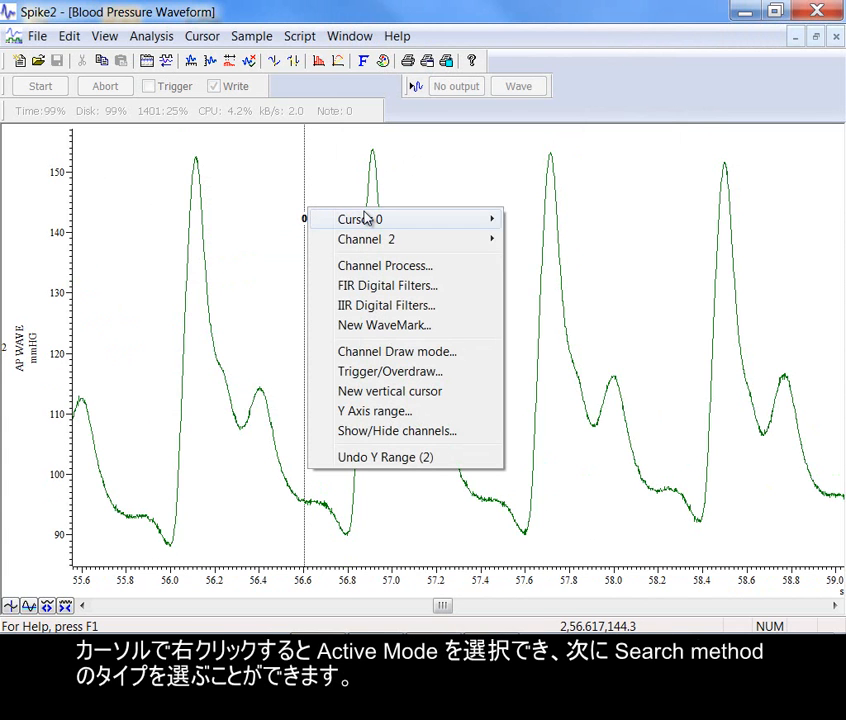
pyautogui.moveTo(434, 213)
pyautogui.click(530, 217)
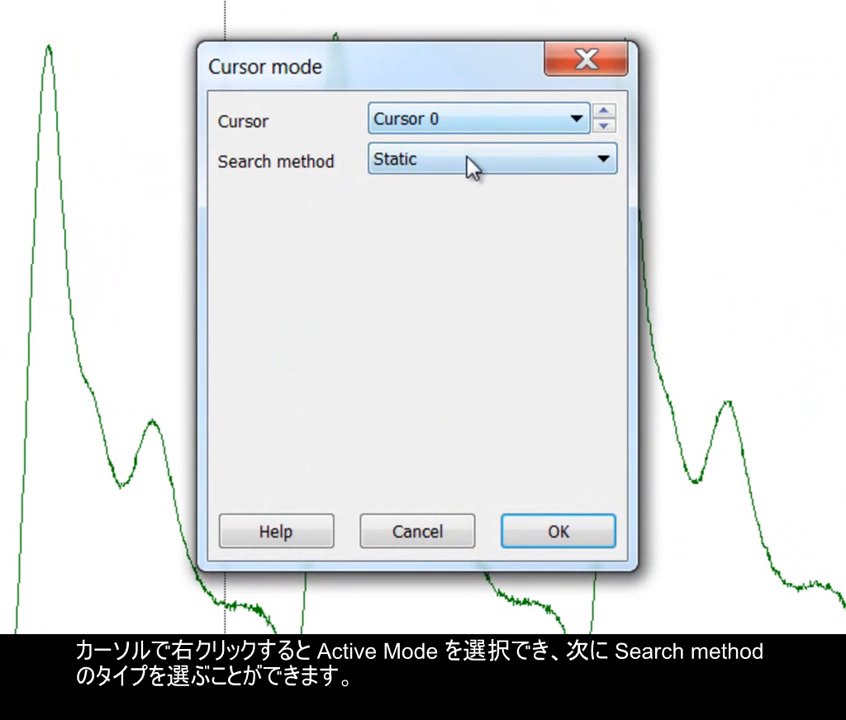
pyautogui.click(462, 176)
pyautogui.click(459, 220)
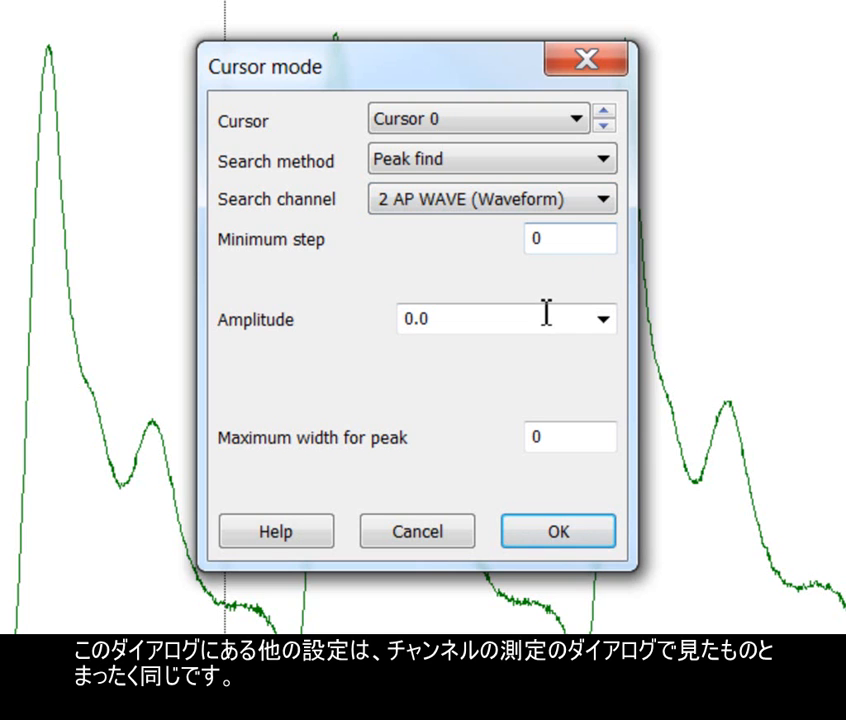
pyautogui.doubleClick(463, 318)
pyautogui.write('25')
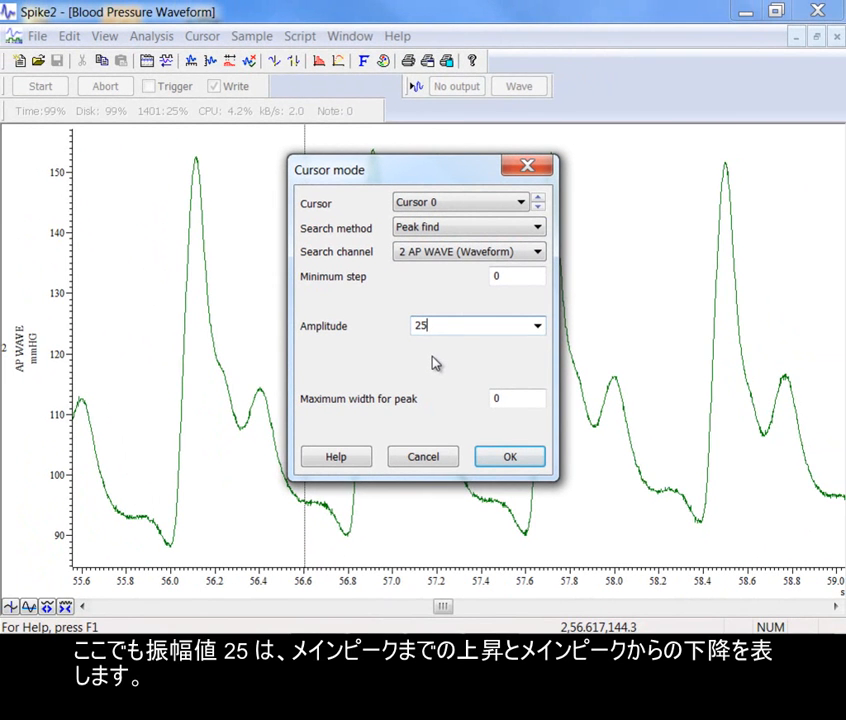
pyautogui.click(515, 459)
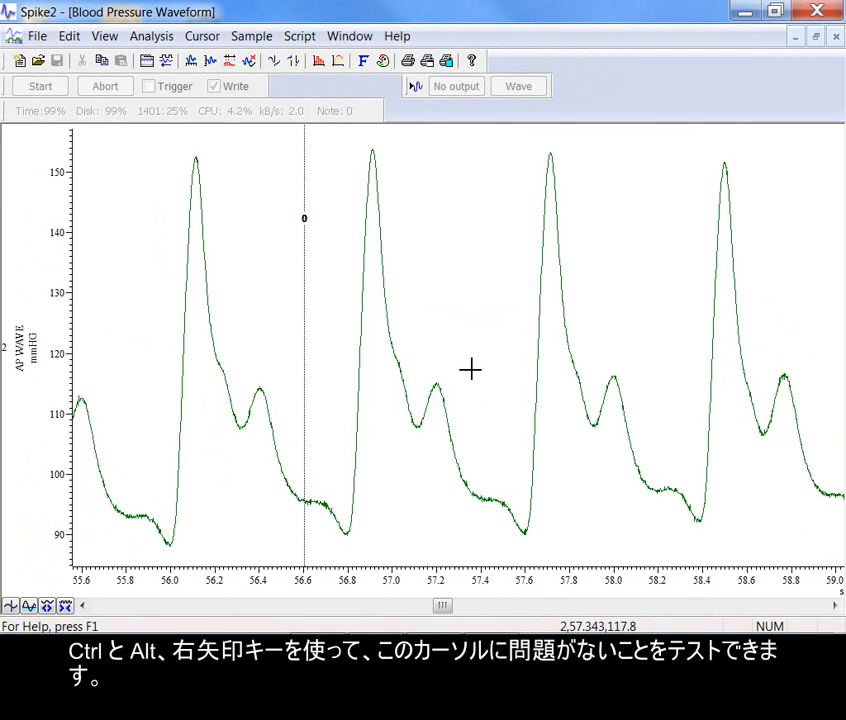
pyautogui.hotkey('ctrl', 'alt', 'Right')
pyautogui.hotkey('ctrl', 'alt', 'Right')
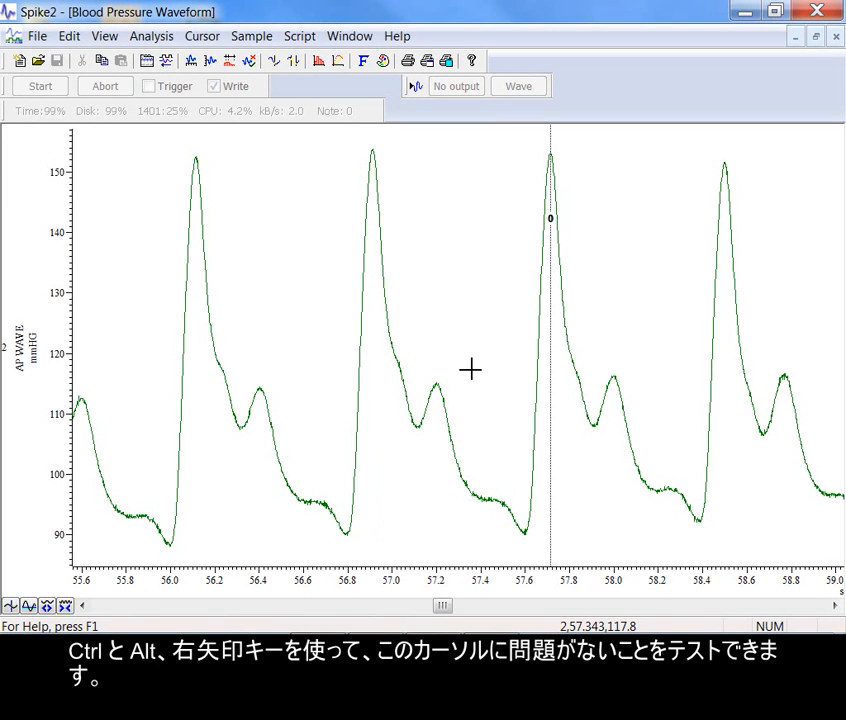
# Add cursor 1 with a Peak find active mode on channel 2 AP WAVE, searching from Cursor(0) to Cursor(0)+10
pyautogui.hotkey('ctrl', '1')
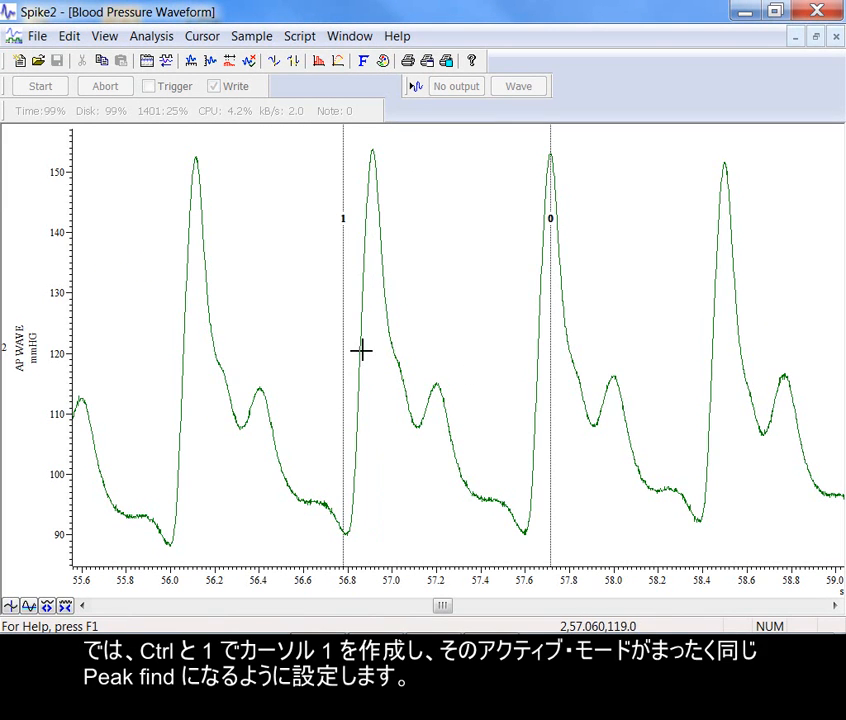
pyautogui.rightClick(342, 302)
pyautogui.moveTo(497, 311)
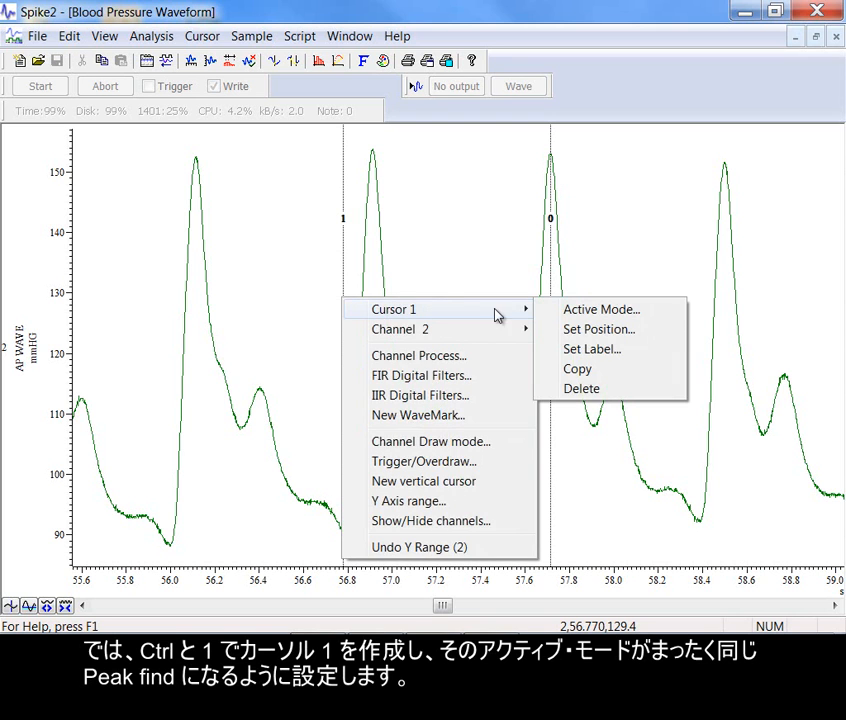
pyautogui.click(570, 312)
pyautogui.click(455, 229)
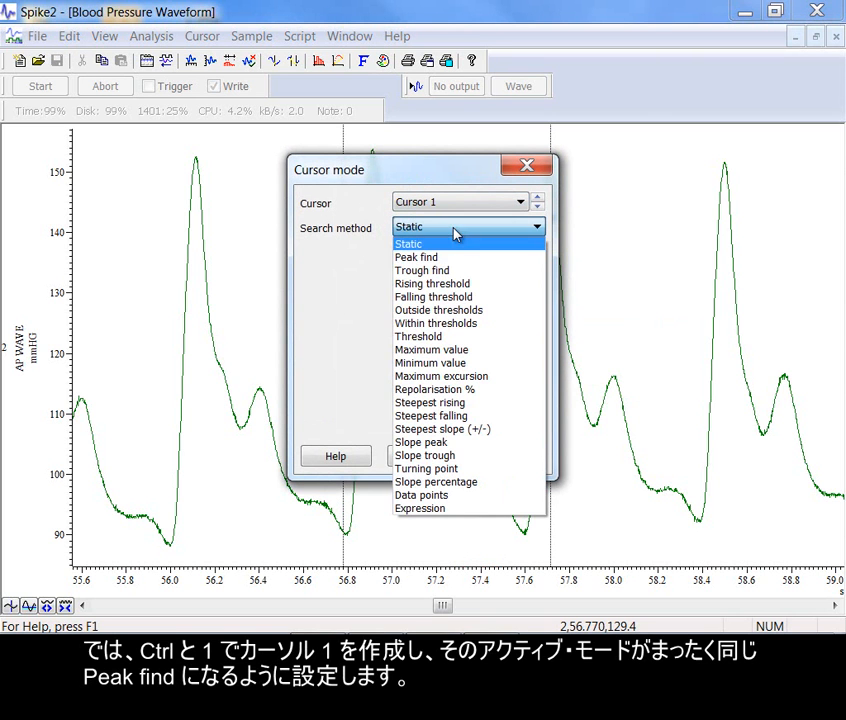
pyautogui.click(447, 258)
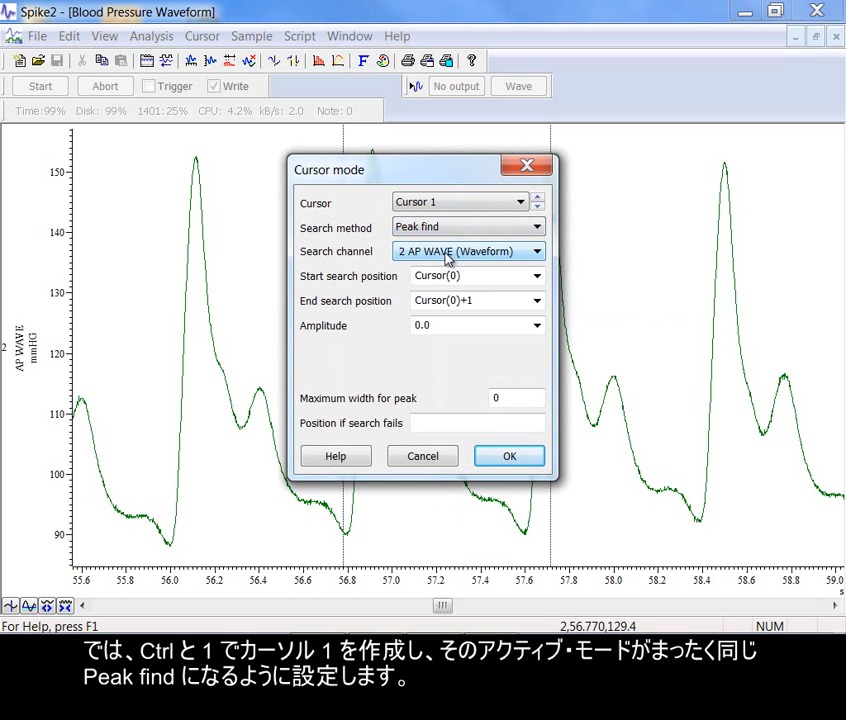
pyautogui.click(487, 304)
pyautogui.click(490, 303)
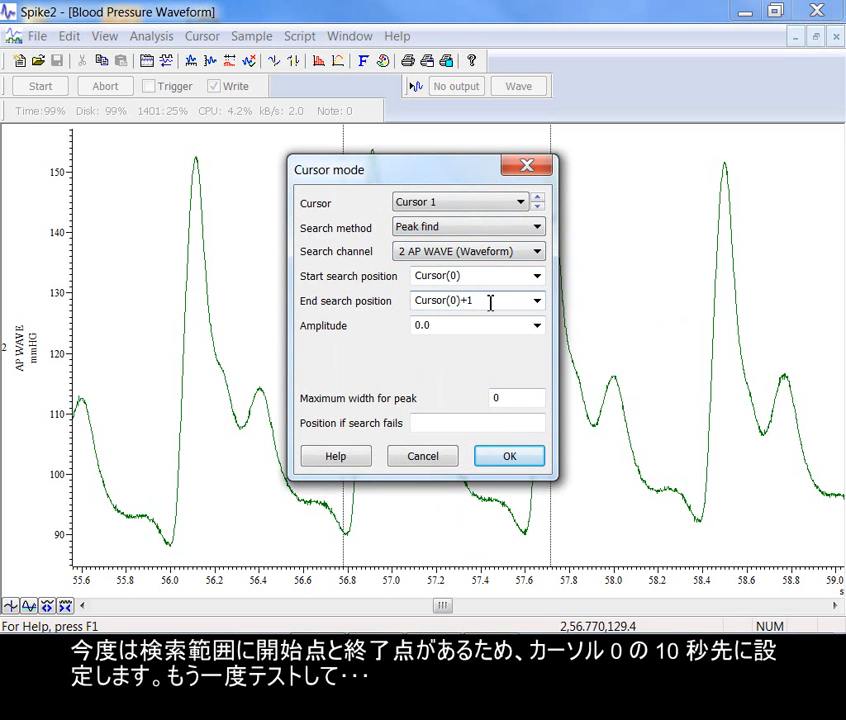
pyautogui.click(467, 327)
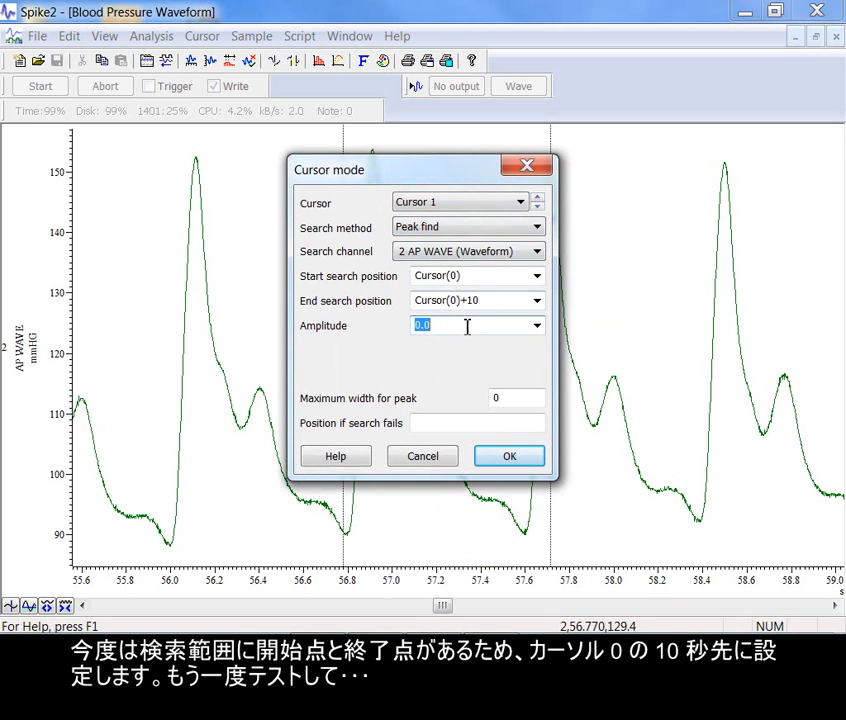
pyautogui.click(506, 458)
# Advance cursor 0 by four peaks to test both active cursors, and add cursor 2
pyautogui.hotkey('ctrl', 'Right')
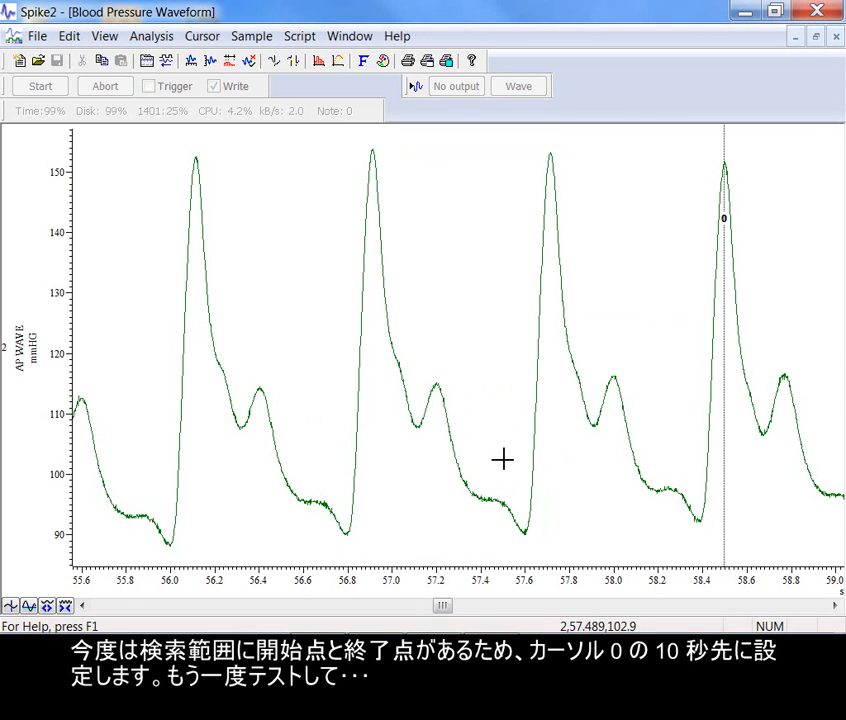
pyautogui.hotkey('ctrl', 'Right')
pyautogui.hotkey('ctrl', 'Right')
pyautogui.hotkey('ctrl', 'Right')
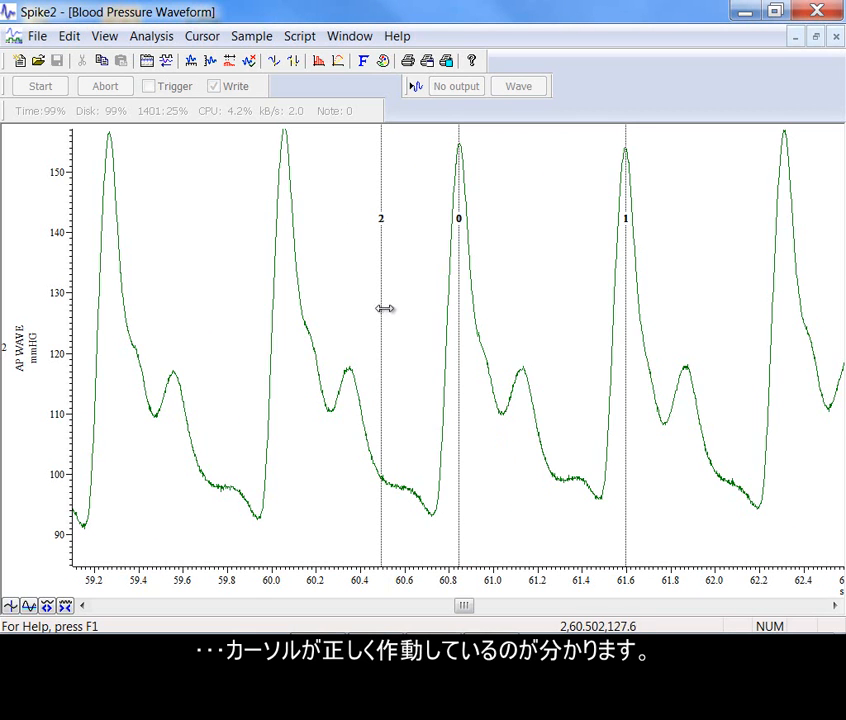
# Set cursor 2's active mode to Minimum value on channel 2 AP WAVE, searching from Cursor(1) to Cursor(0), and test it by moving cursor 0 slightly
pyautogui.rightClick(380, 312)
pyautogui.moveTo(430, 321)
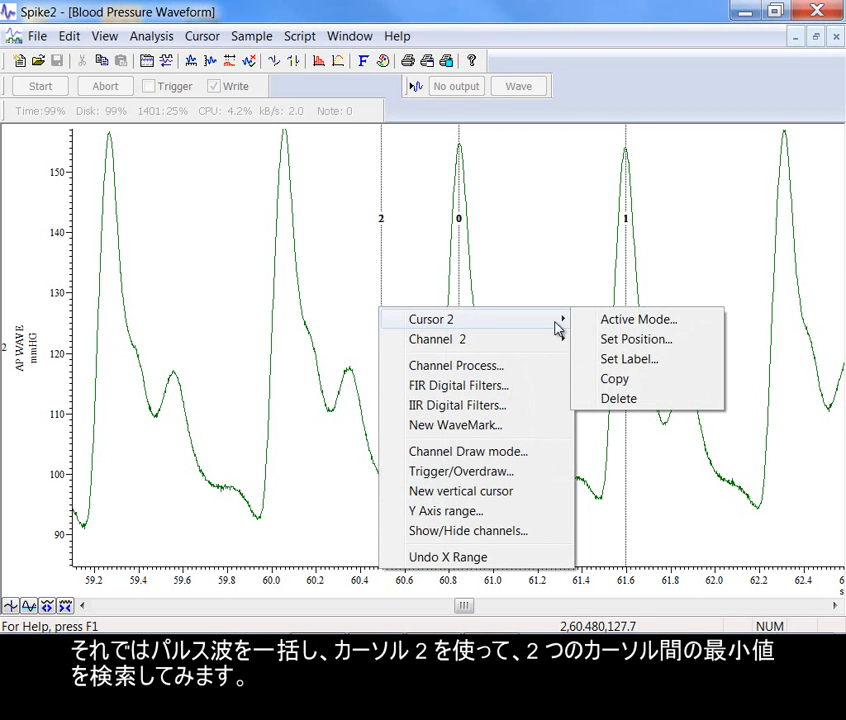
pyautogui.click(600, 322)
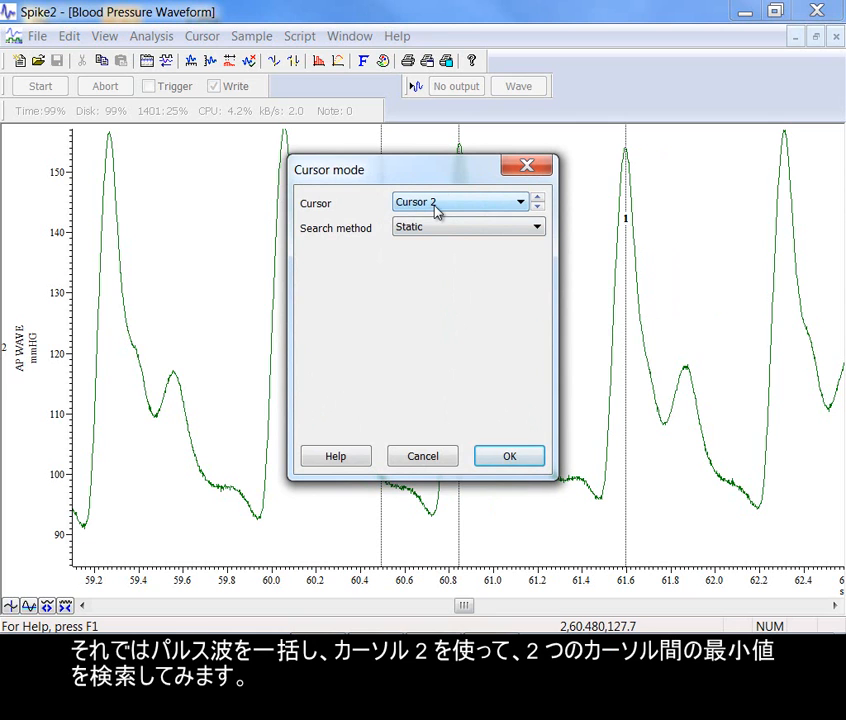
pyautogui.click(434, 228)
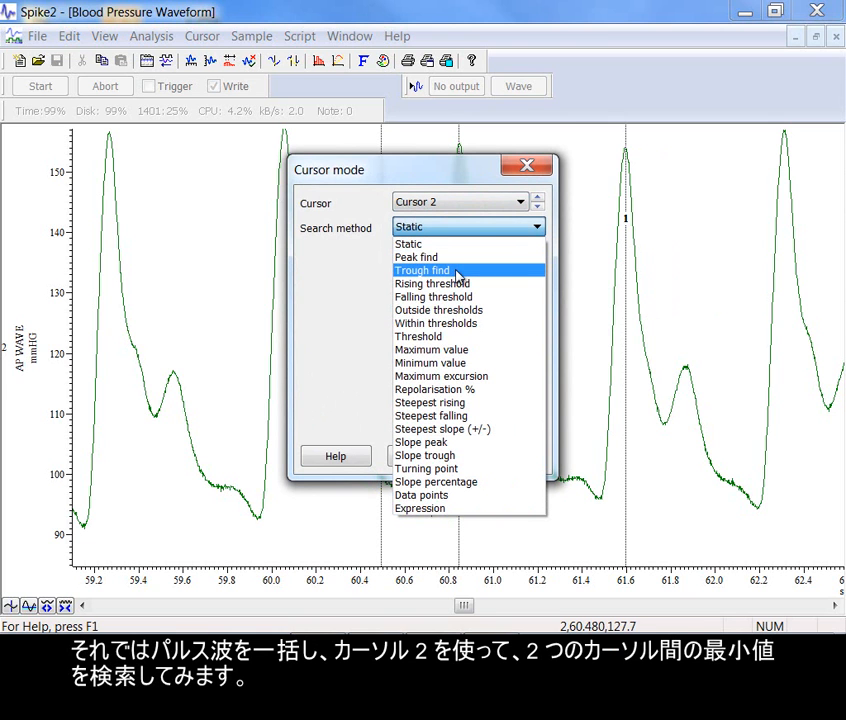
pyautogui.click(474, 364)
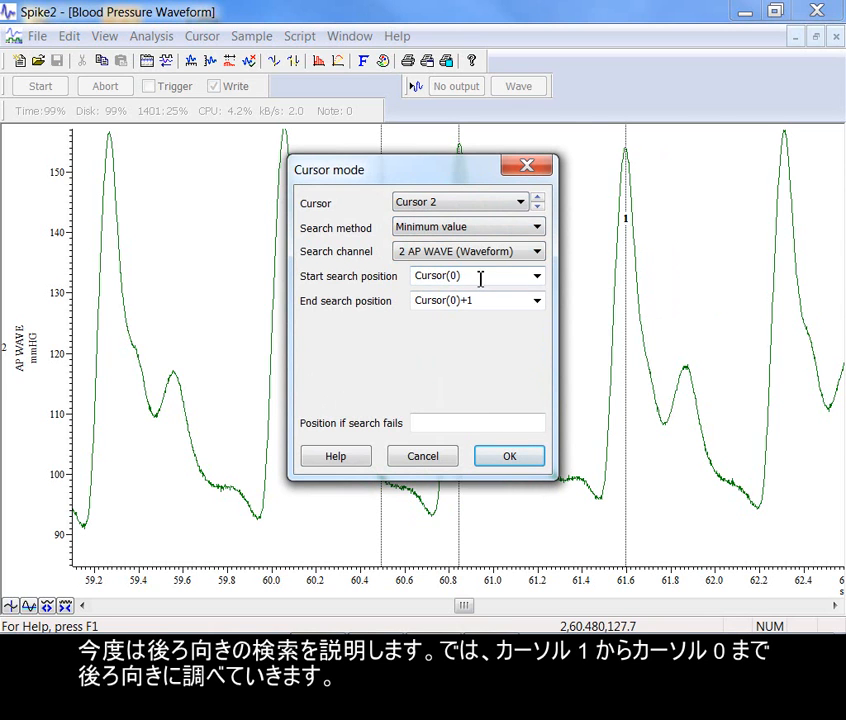
pyautogui.click(537, 276)
pyautogui.click(515, 305)
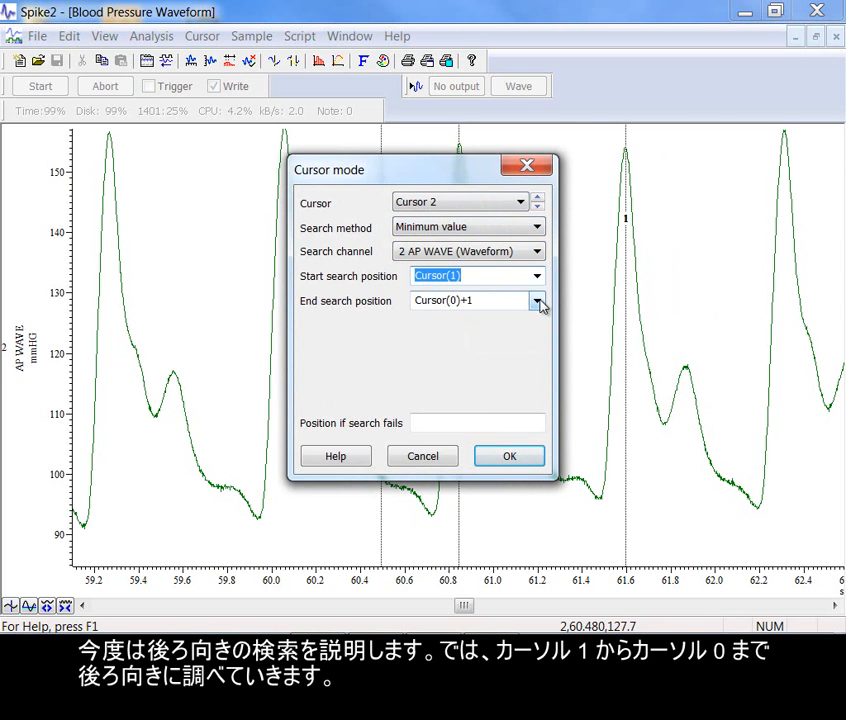
pyautogui.click(538, 302)
pyautogui.click(445, 332)
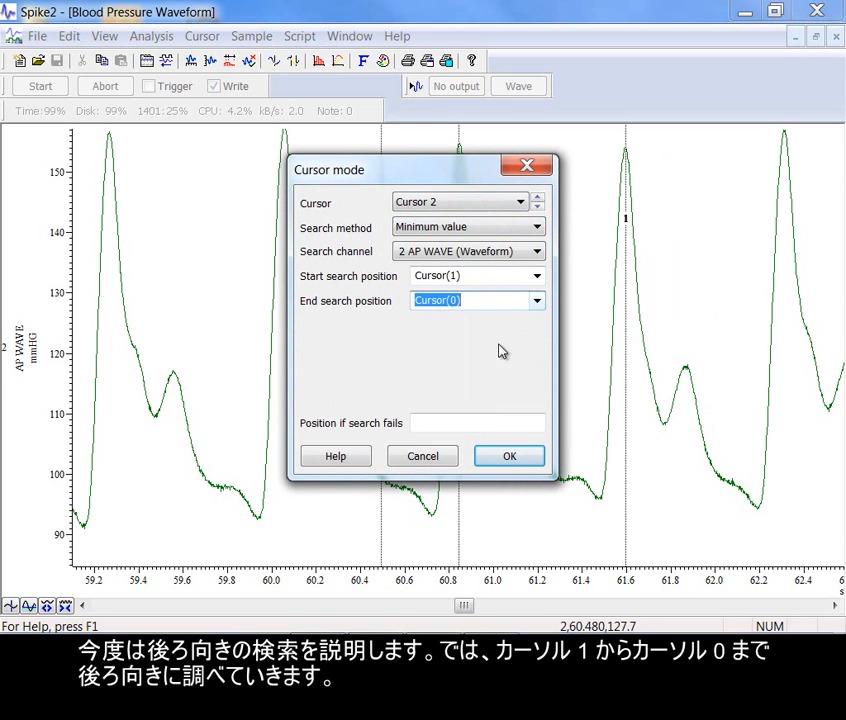
pyautogui.click(507, 457)
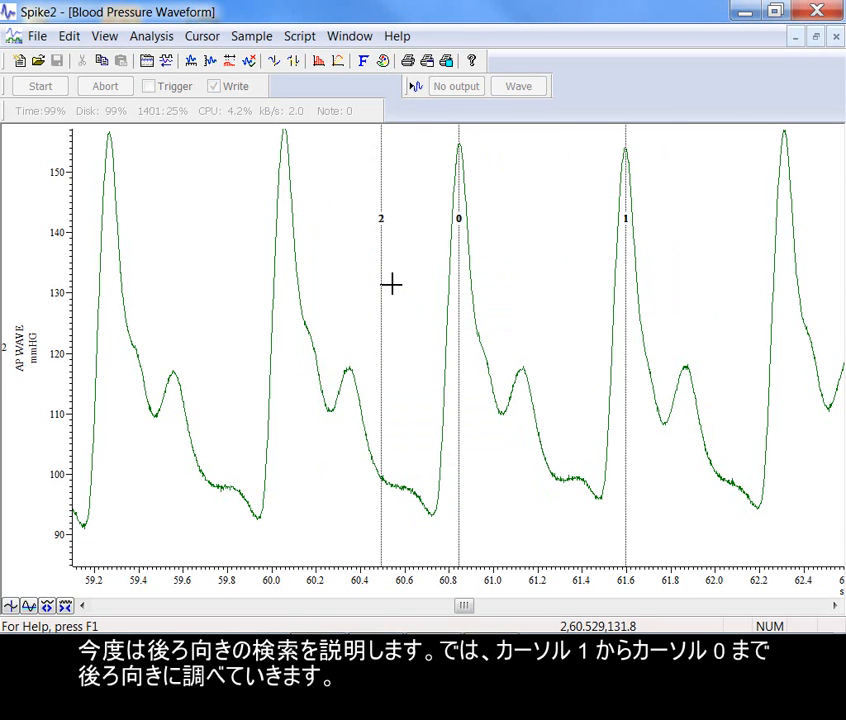
pyautogui.moveTo(459, 249); pyautogui.dragTo(456, 249)
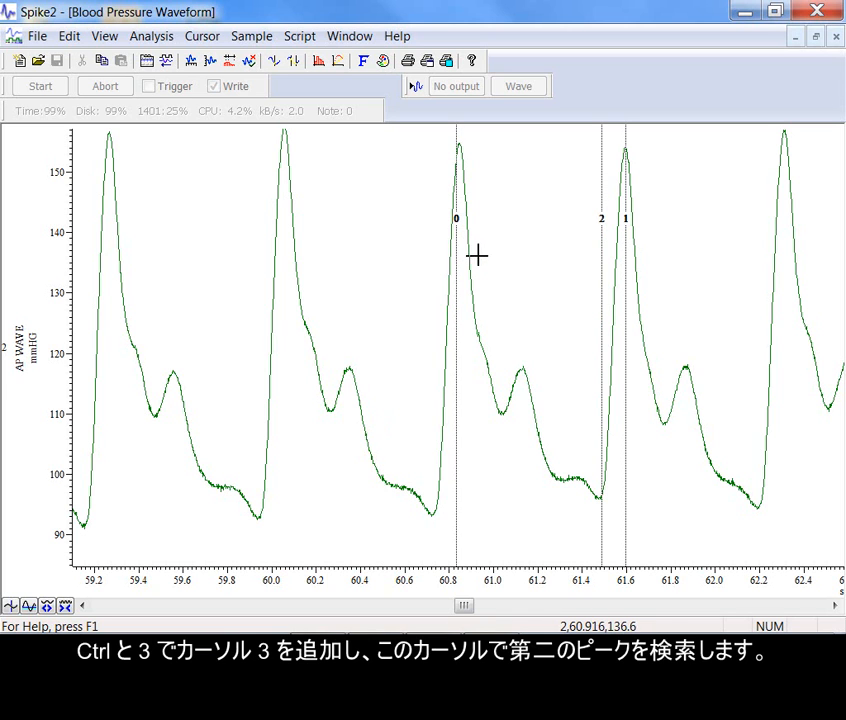
# Add cursor 3 and set its active mode search method to Peak find
pyautogui.hotkey('ctrl', '3')
pyautogui.rightClick(421, 252)
pyautogui.moveTo(541, 268)
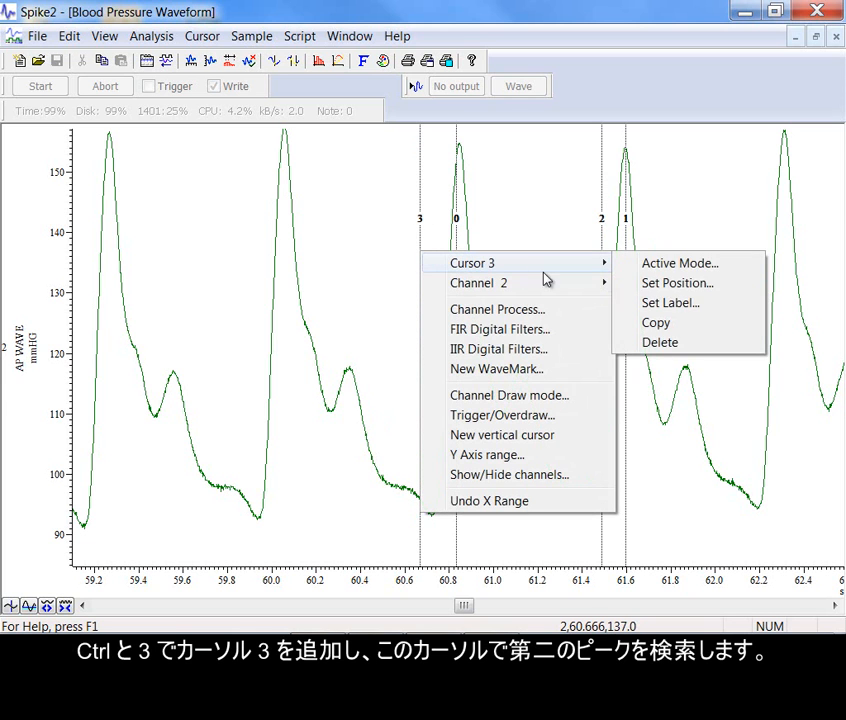
pyautogui.click(640, 264)
pyautogui.click(457, 203)
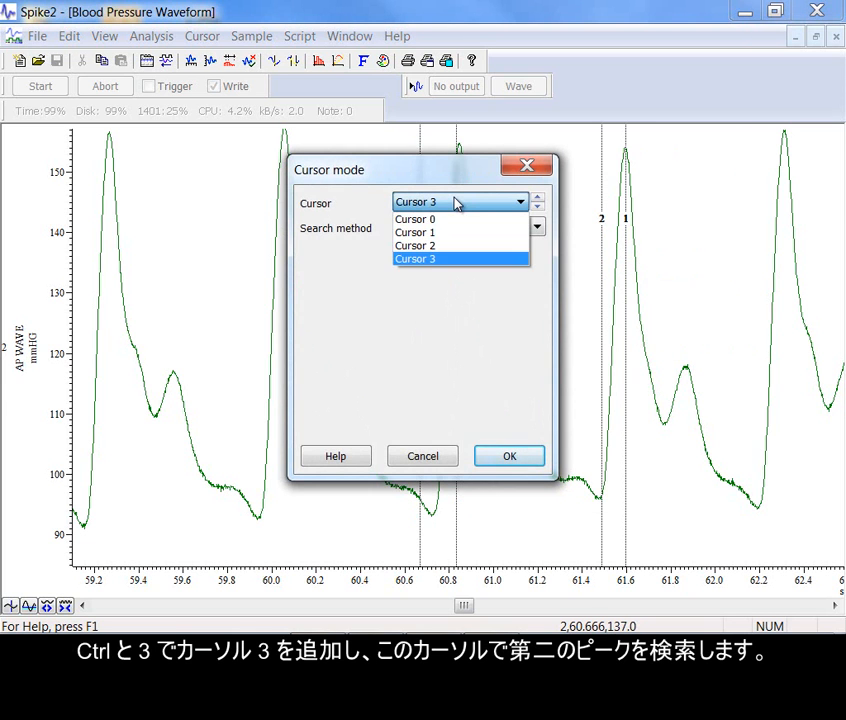
pyautogui.click(457, 203)
pyautogui.click(458, 228)
pyautogui.click(445, 263)
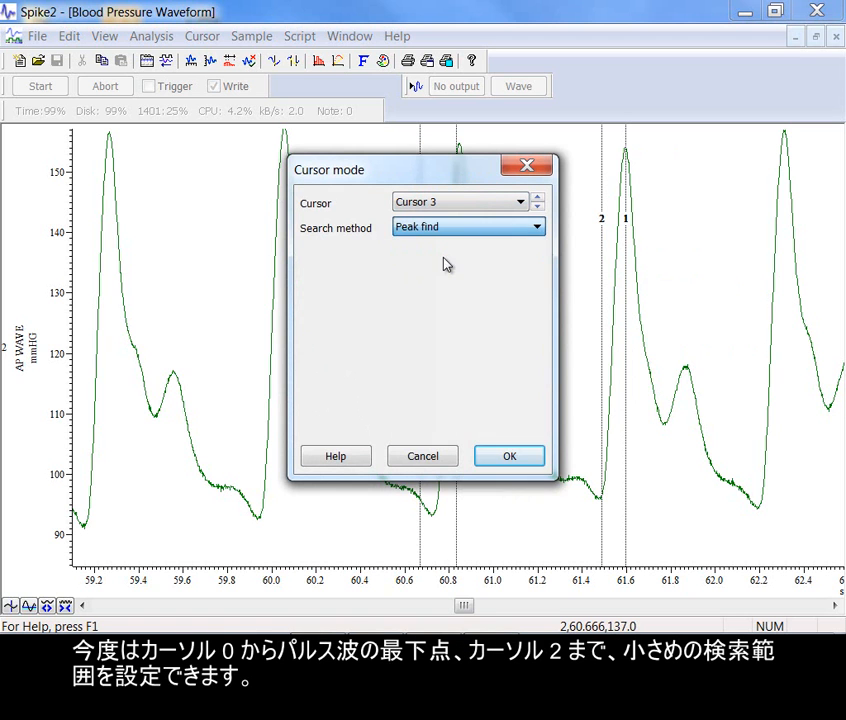
# Set cursor 3's search from Cursor(0) to Cursor(2) with amplitude 5, and test it by moving cursor 0 slightly
pyautogui.moveTo(427, 179); pyautogui.dragTo(275, 154)
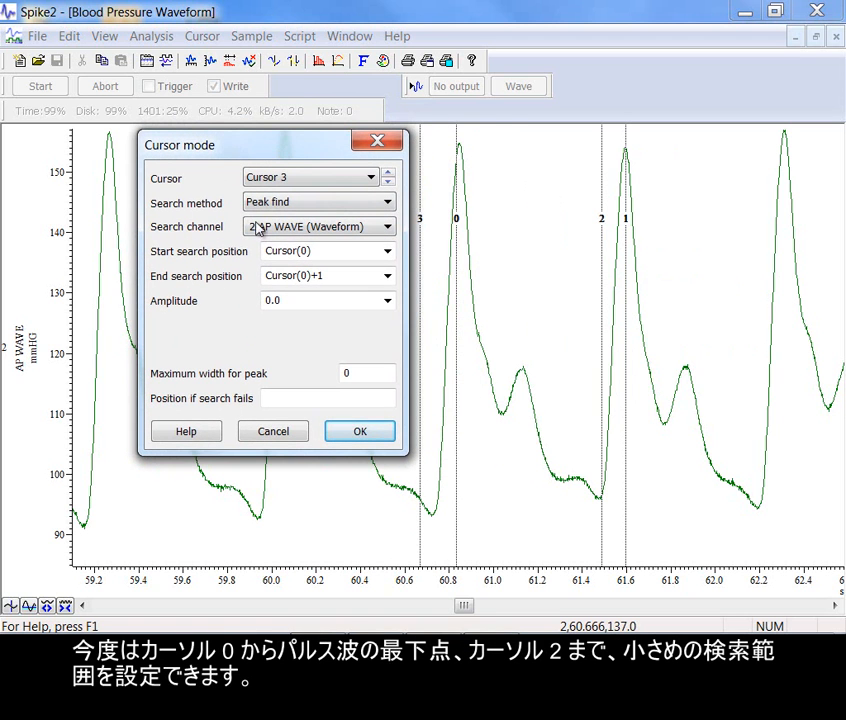
pyautogui.click(388, 276)
pyautogui.click(320, 334)
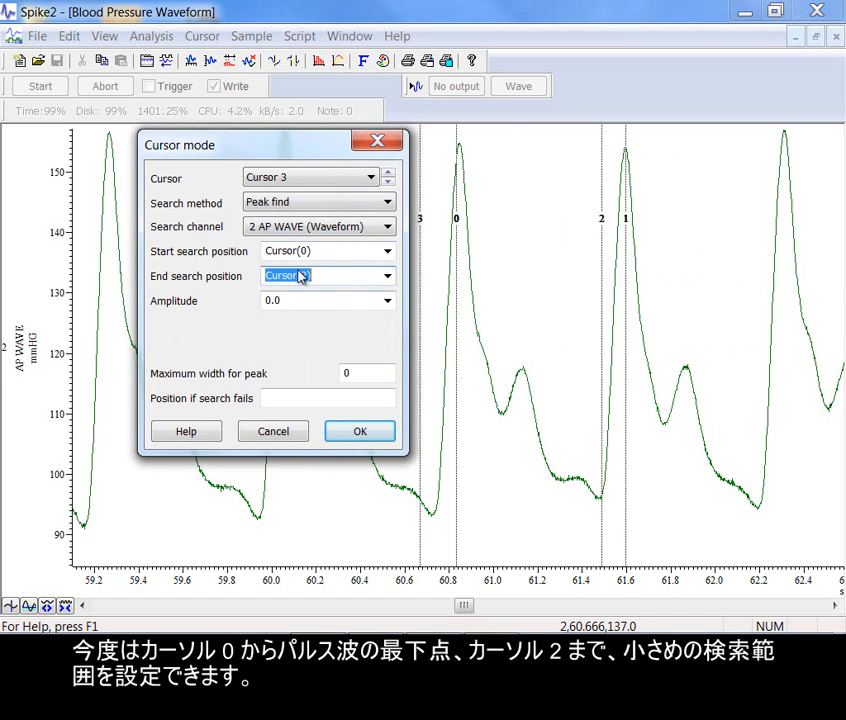
pyautogui.doubleClick(290, 302)
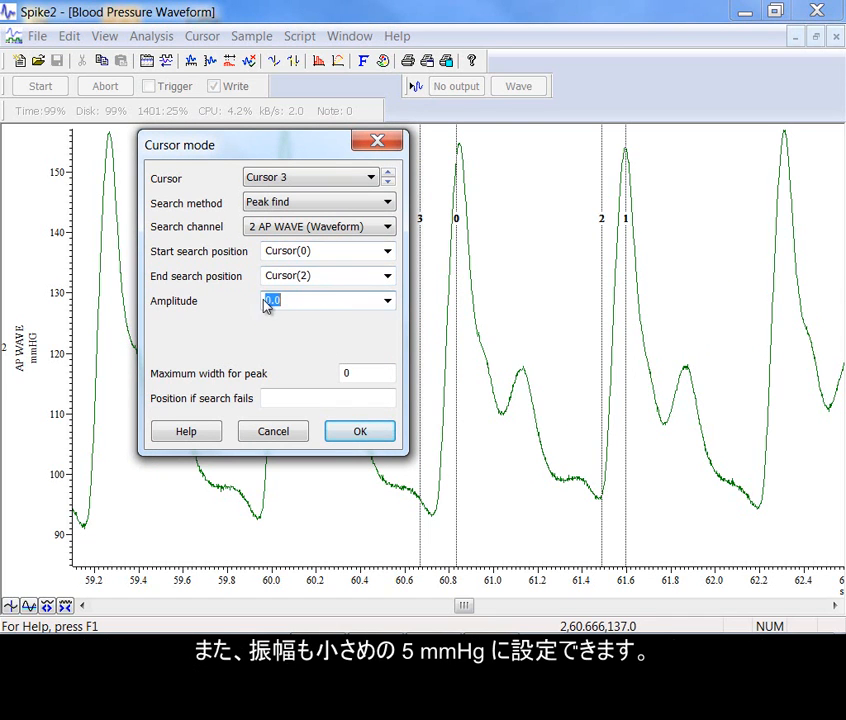
pyautogui.click(359, 433)
pyautogui.moveTo(454, 290); pyautogui.dragTo(459, 288)
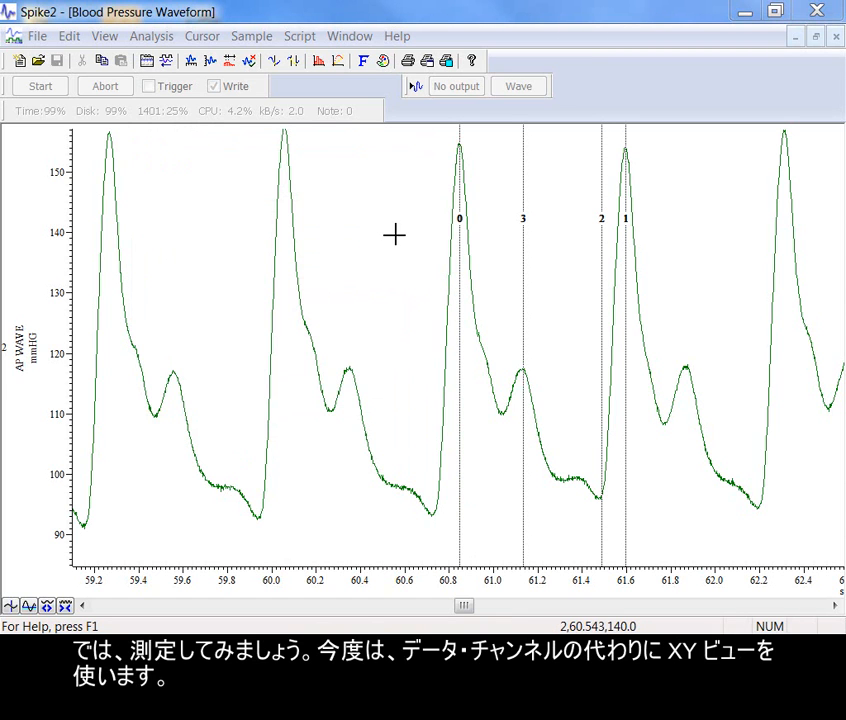
# Start an XY view measurement plot whose Y measurement is the Time difference from reference Cursor(0) to Cursor(1)
pyautogui.click(339, 64)
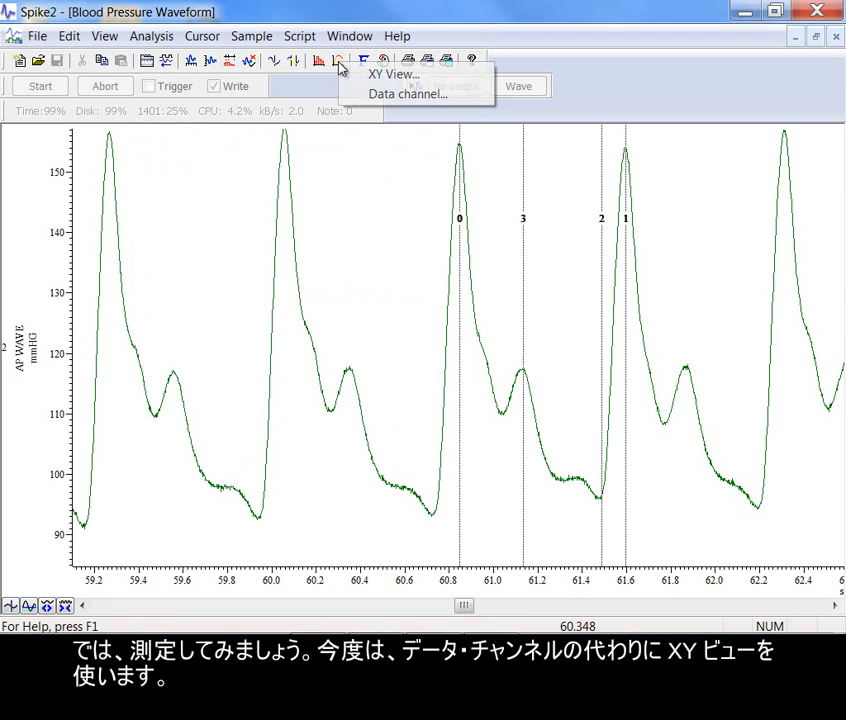
pyautogui.click(392, 75)
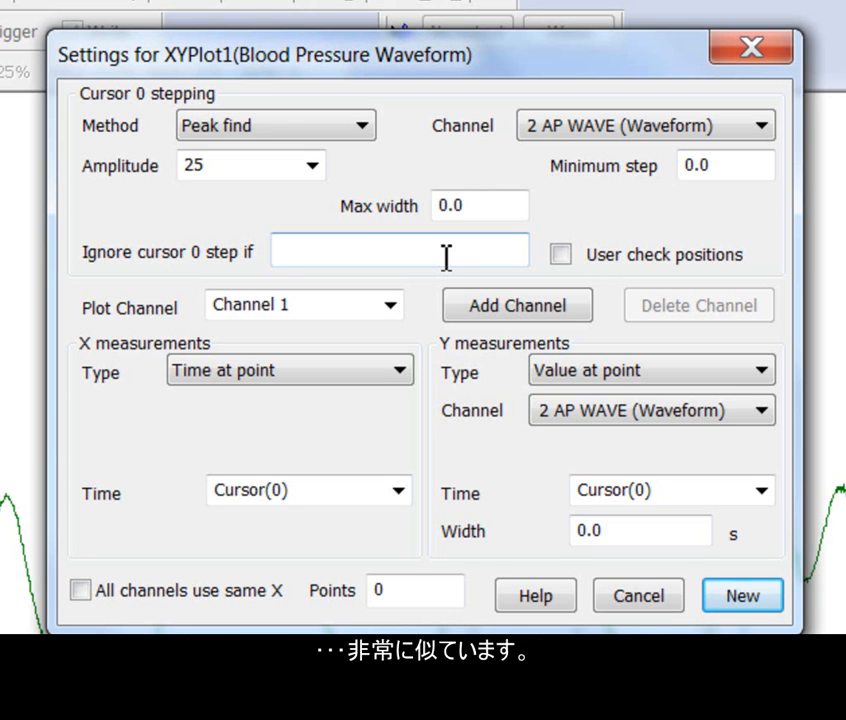
pyautogui.click(561, 256)
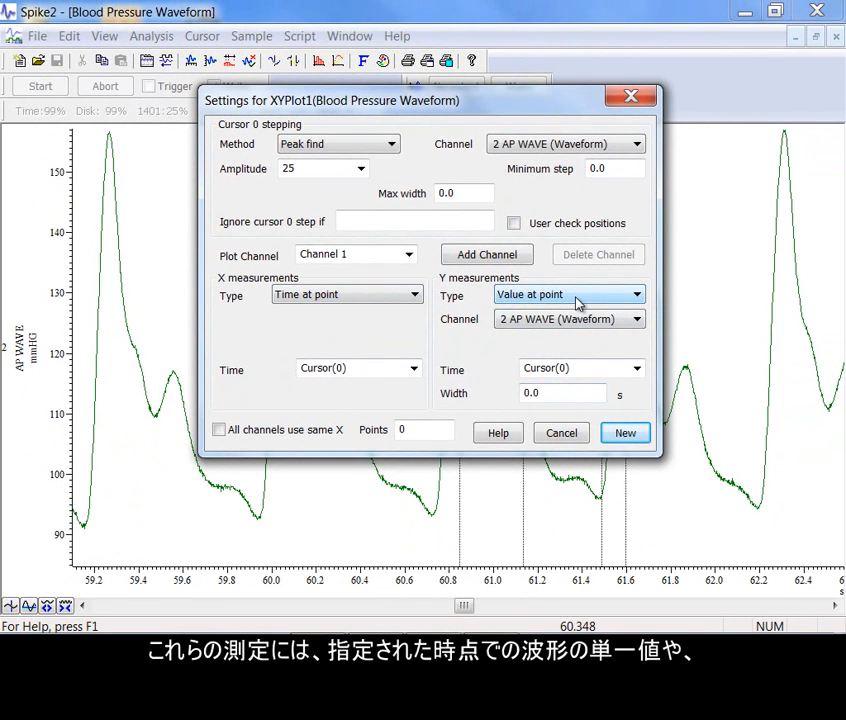
pyautogui.click(577, 302)
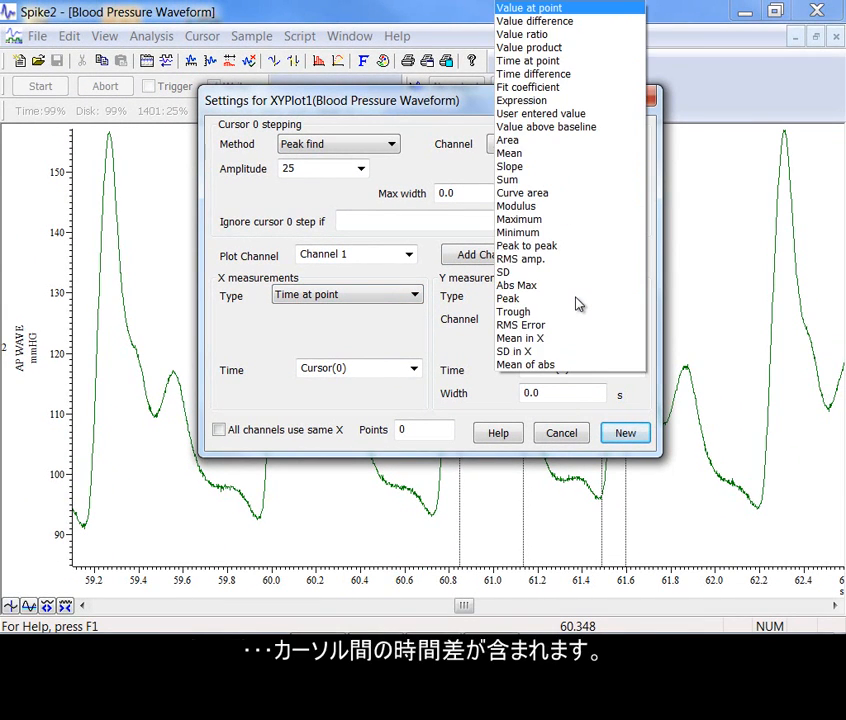
pyautogui.click(559, 75)
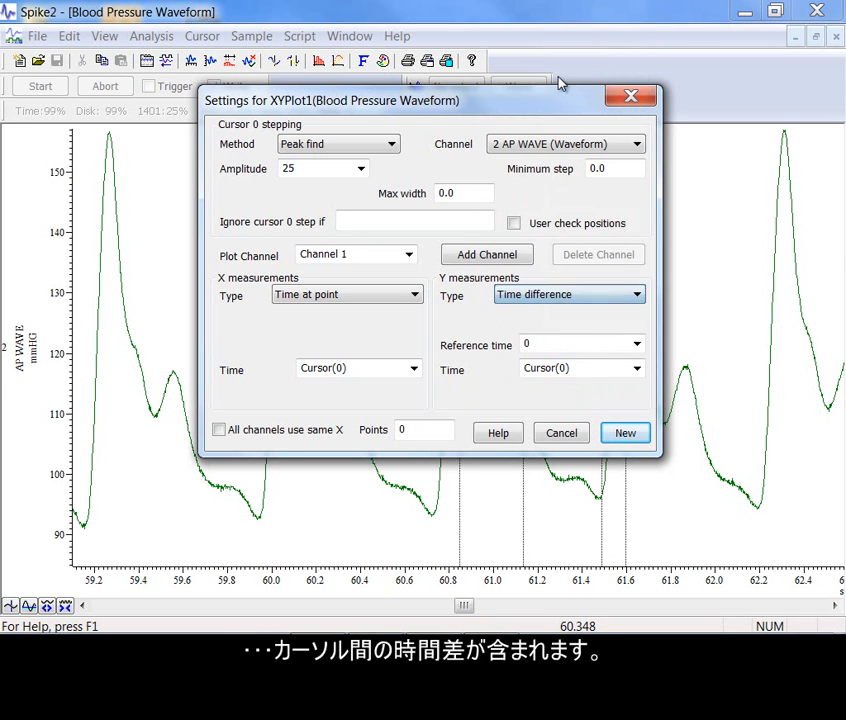
pyautogui.click(636, 343)
pyautogui.click(572, 360)
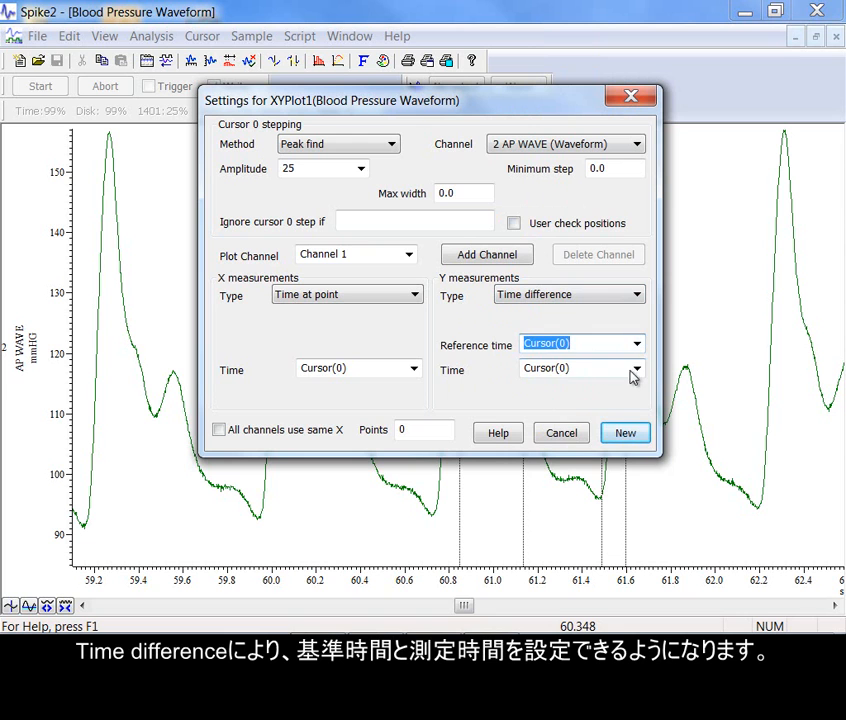
pyautogui.click(638, 370)
pyautogui.click(591, 398)
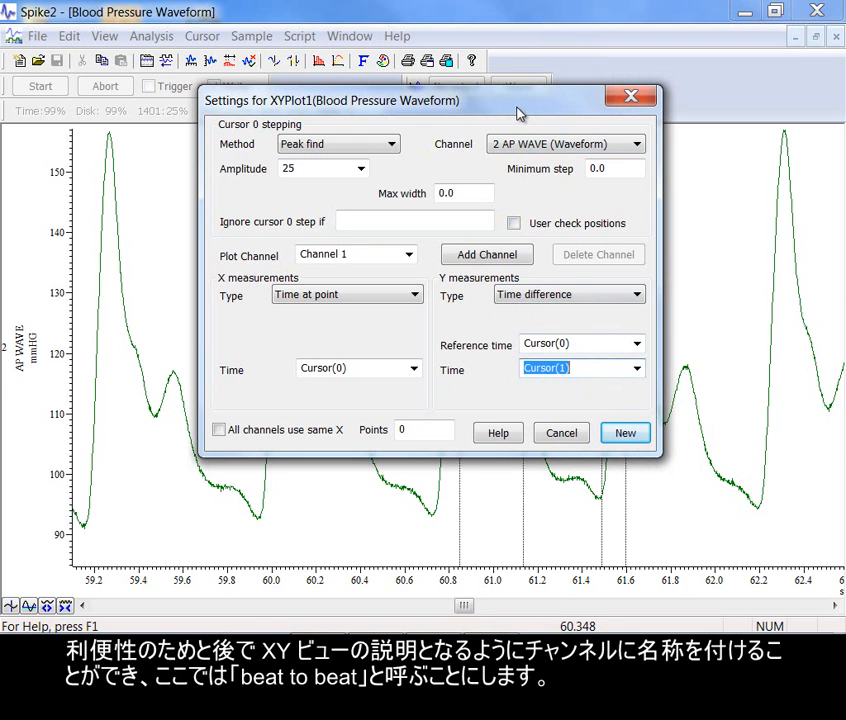
# Move the XY plot settings dialog aside and rename plot channel 1 as BT-BT
pyautogui.moveTo(513, 110); pyautogui.dragTo(328, 130)
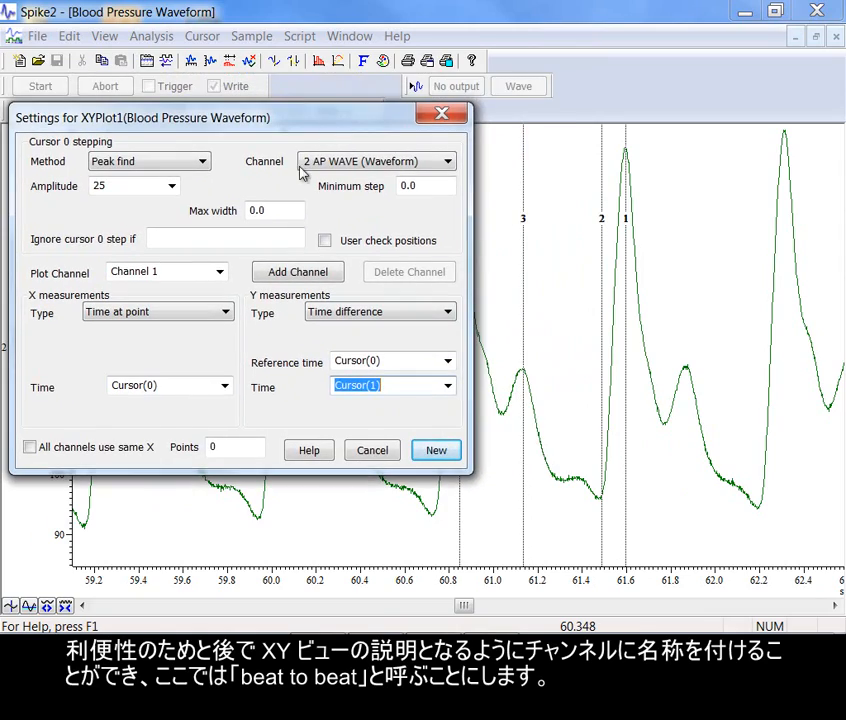
pyautogui.click(200, 271)
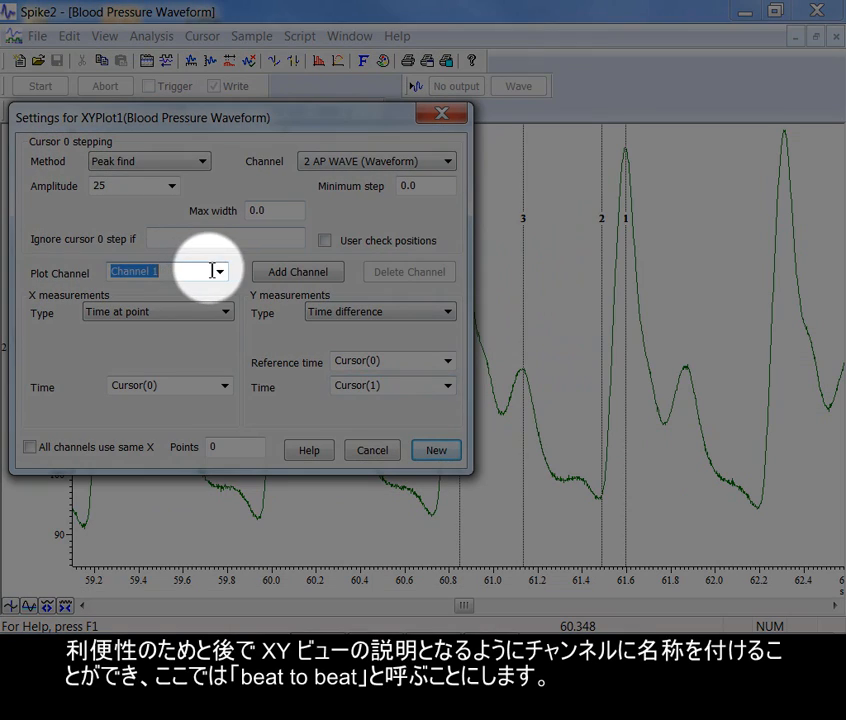
pyautogui.write('BT')
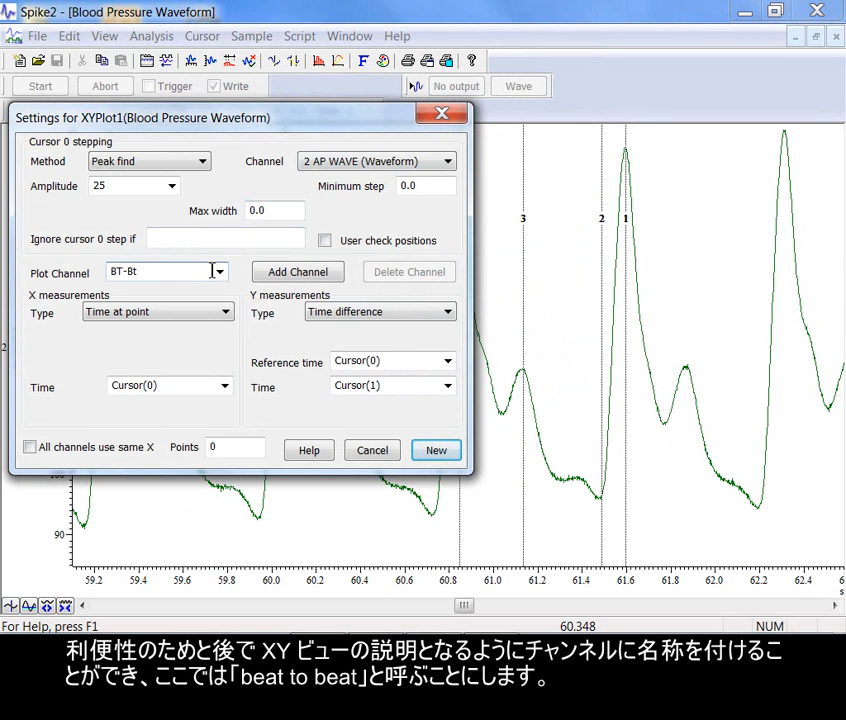
pyautogui.write('-BT')
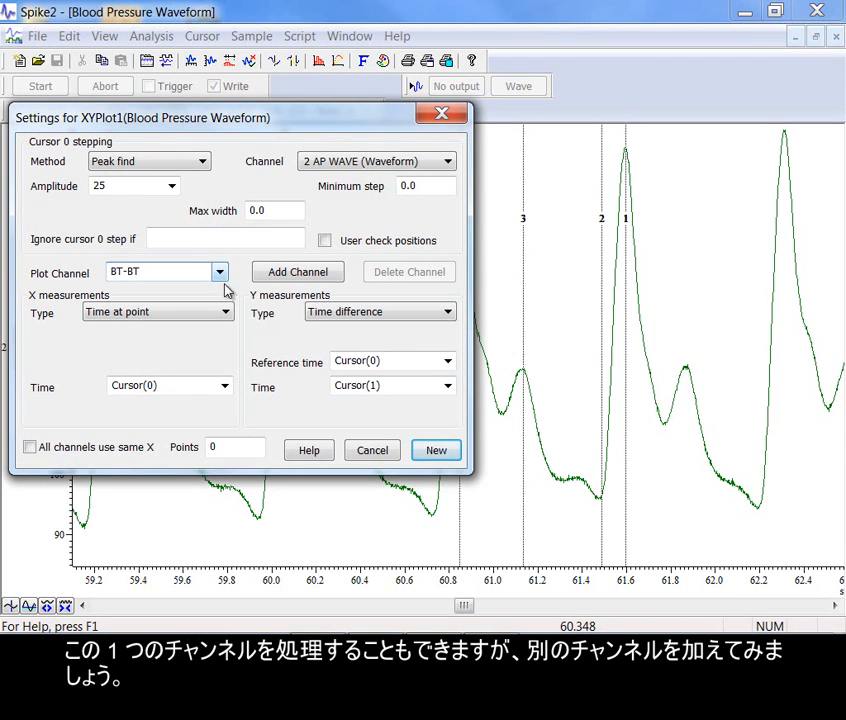
# Add a second plot channel named Systol with Value at point as its Y measurement type
pyautogui.click(284, 275)
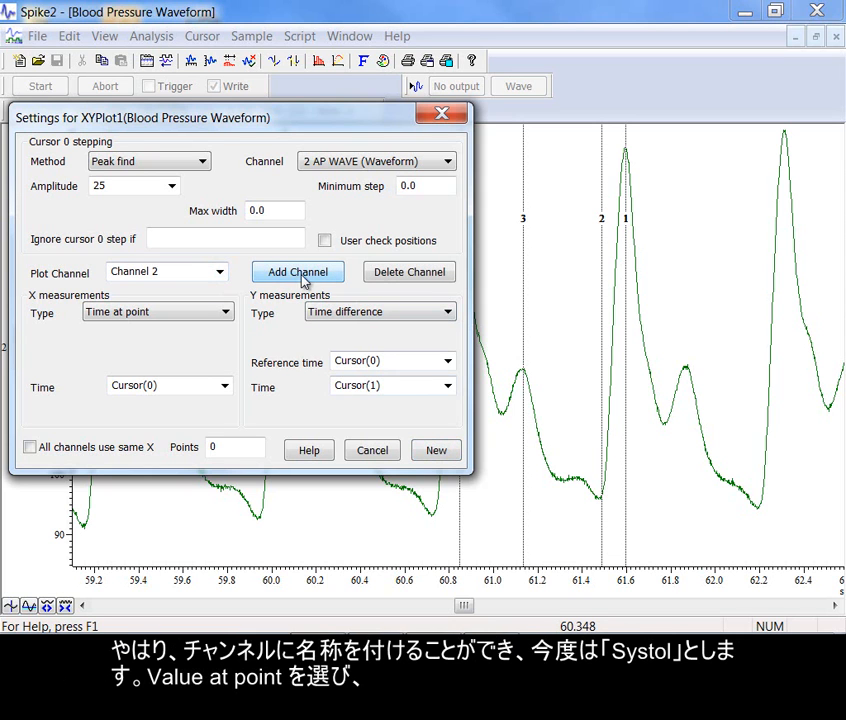
pyautogui.click(187, 275)
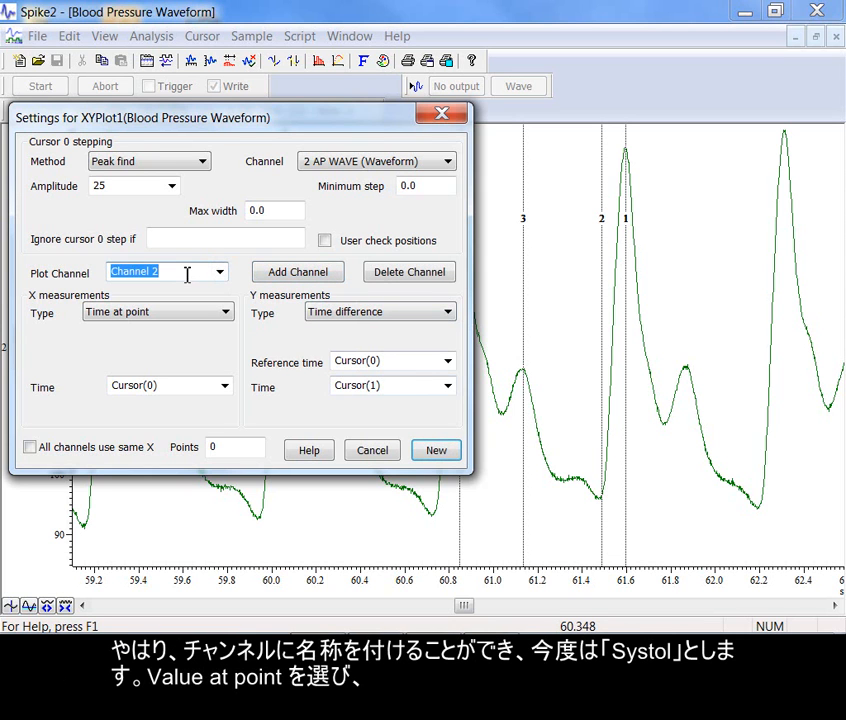
pyautogui.write('Systol')
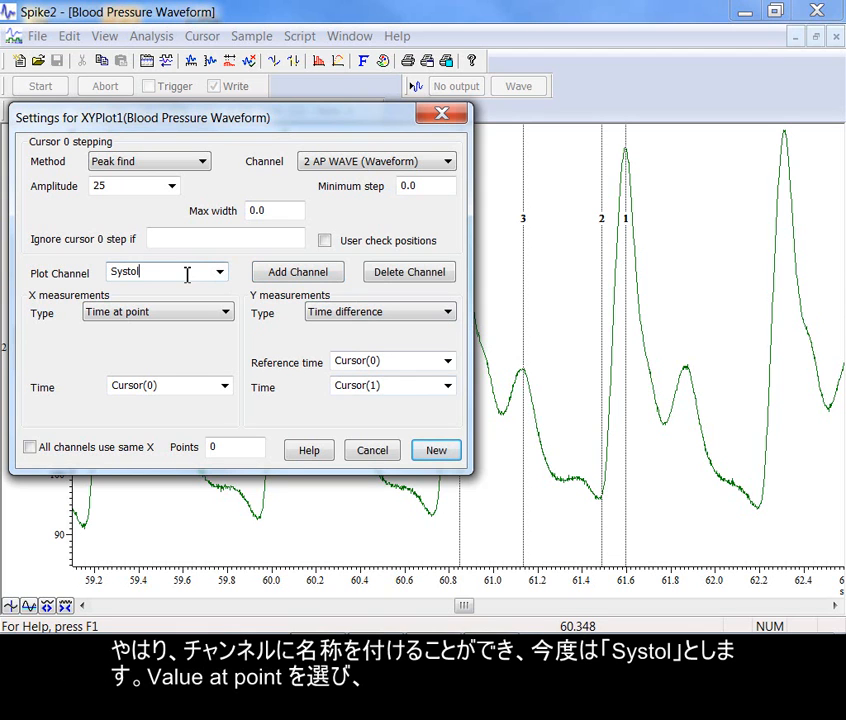
pyautogui.click(446, 313)
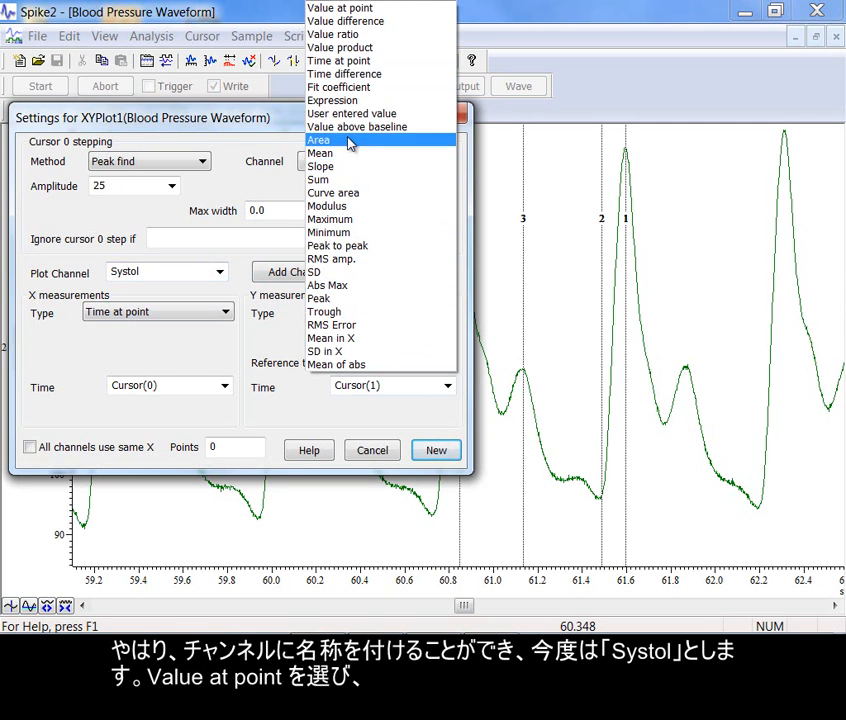
pyautogui.click(340, 9)
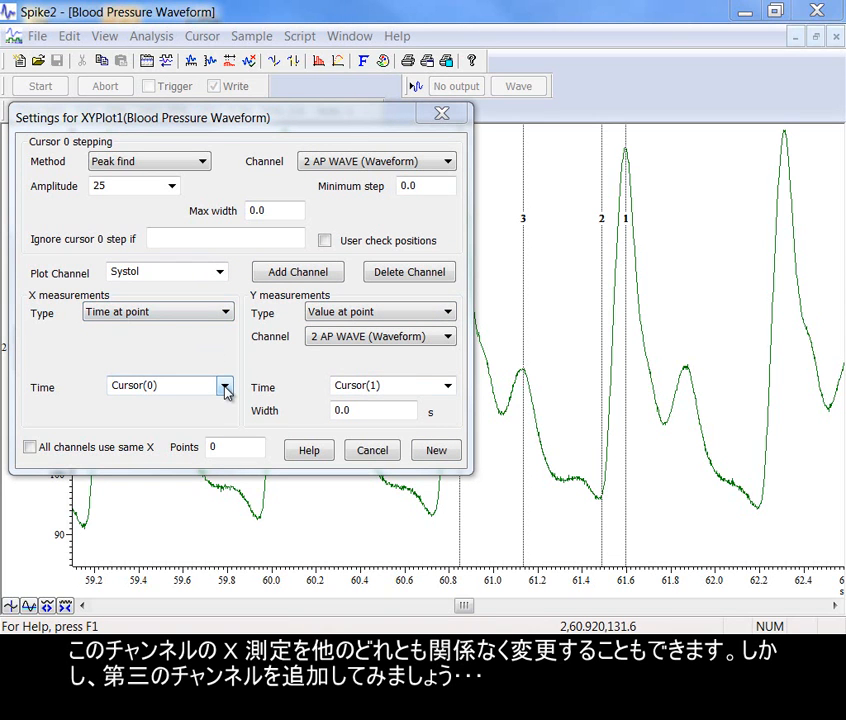
# Add a third plot channel named Diastol, with both the X and Y measurement times set to Cursor(2)
pyautogui.click(283, 274)
pyautogui.moveTo(185, 272); pyautogui.dragTo(108, 276)
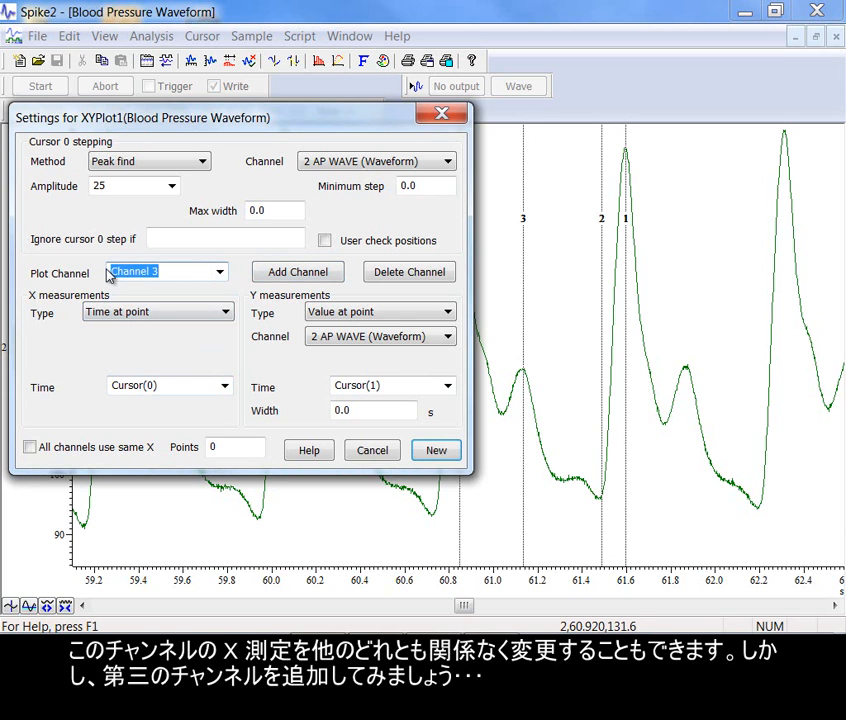
pyautogui.press('BackSpace')
pyautogui.write('Diastol')
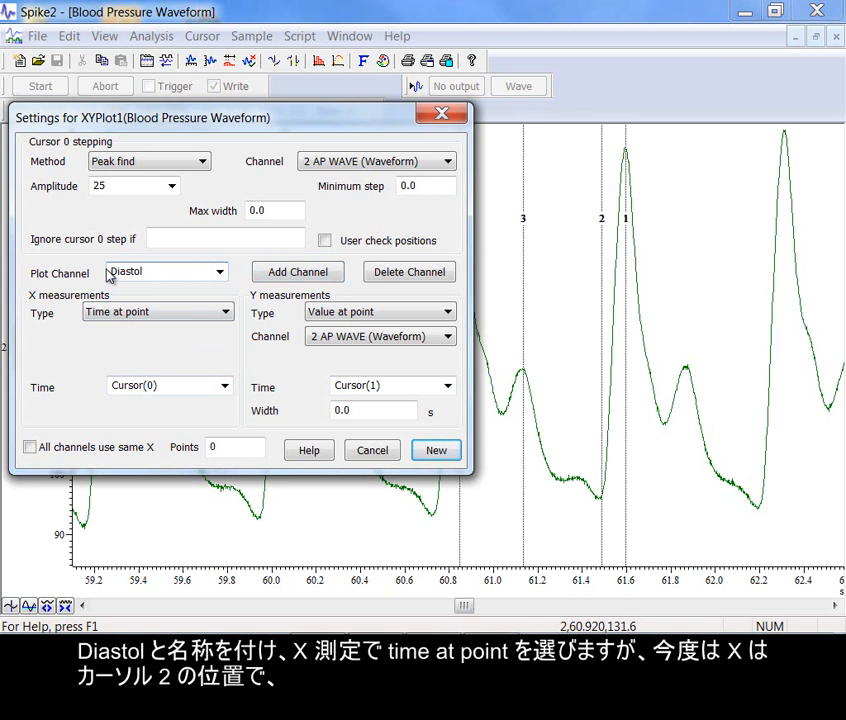
pyautogui.click(224, 386)
pyautogui.click(222, 429)
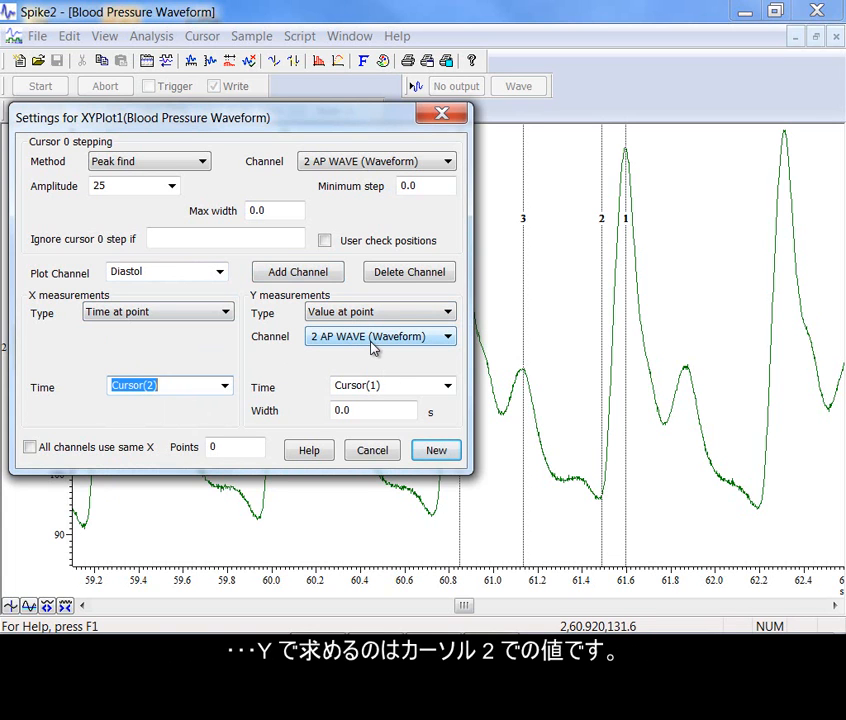
pyautogui.click(447, 385)
pyautogui.click(394, 429)
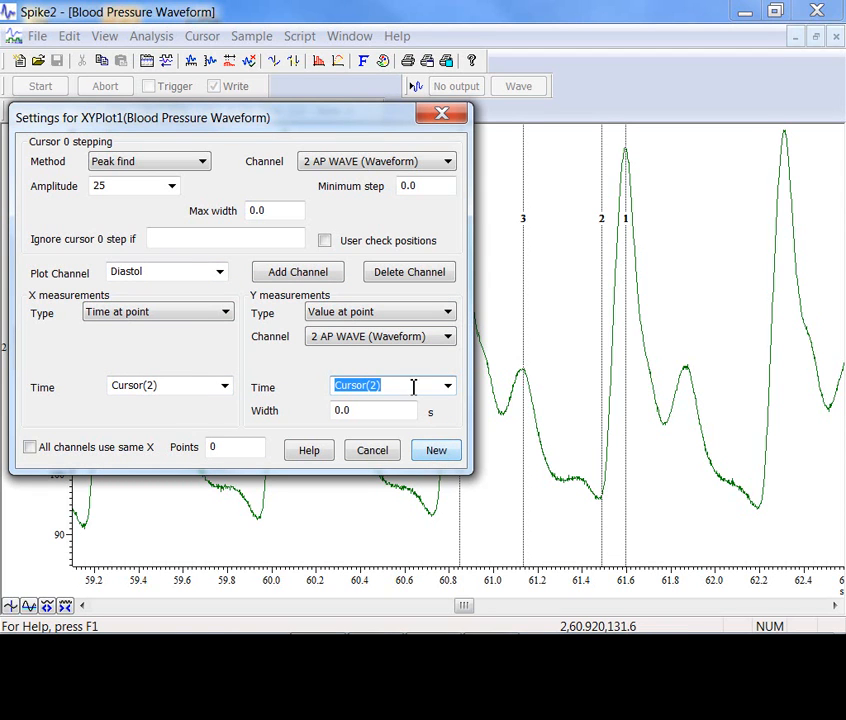
# Return to the Systol plot channel and set its Y measurement time to Cursor(0)
pyautogui.click(220, 273)
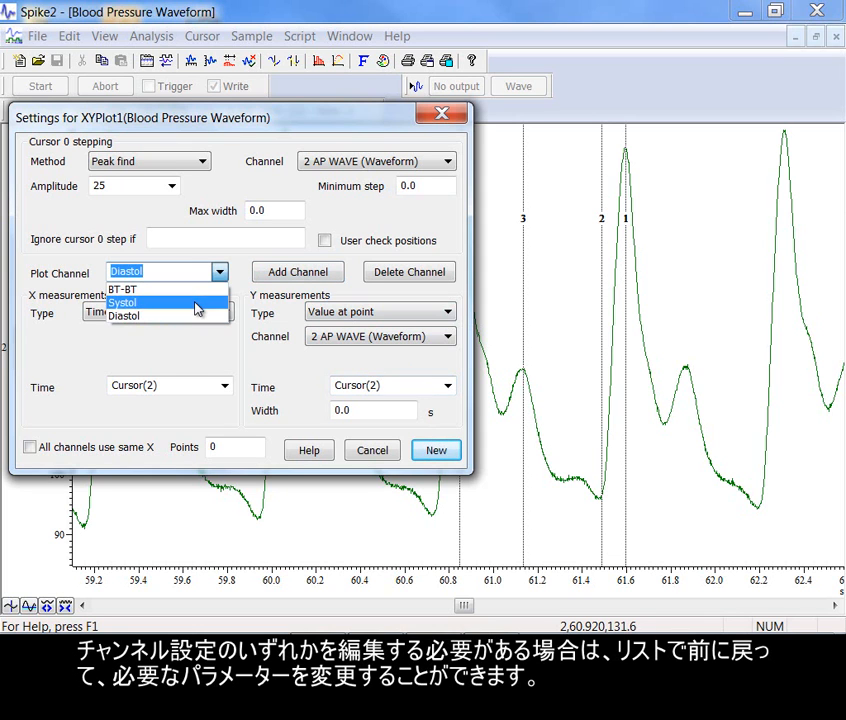
pyautogui.click(197, 302)
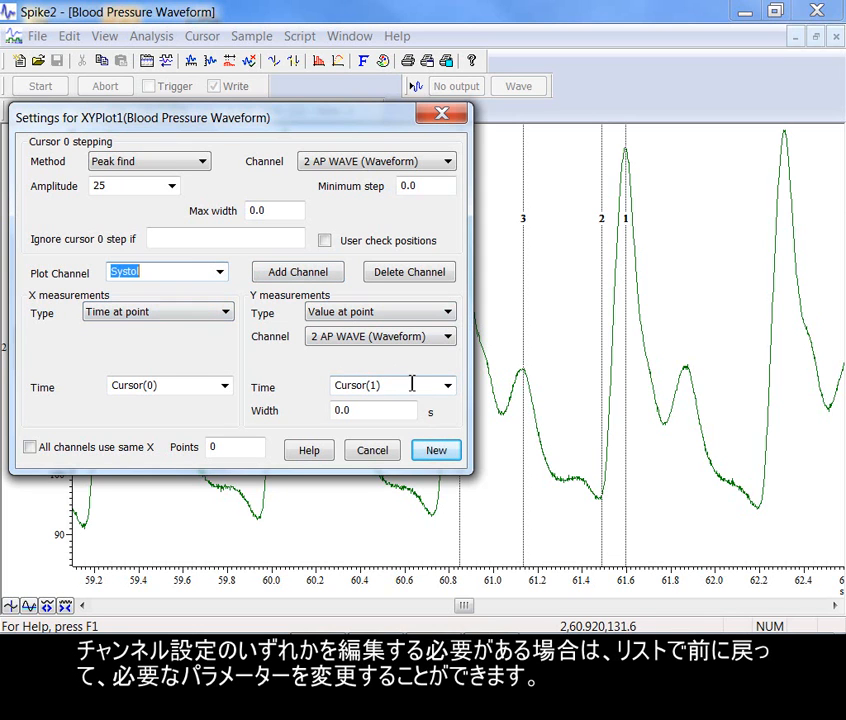
pyautogui.click(448, 386)
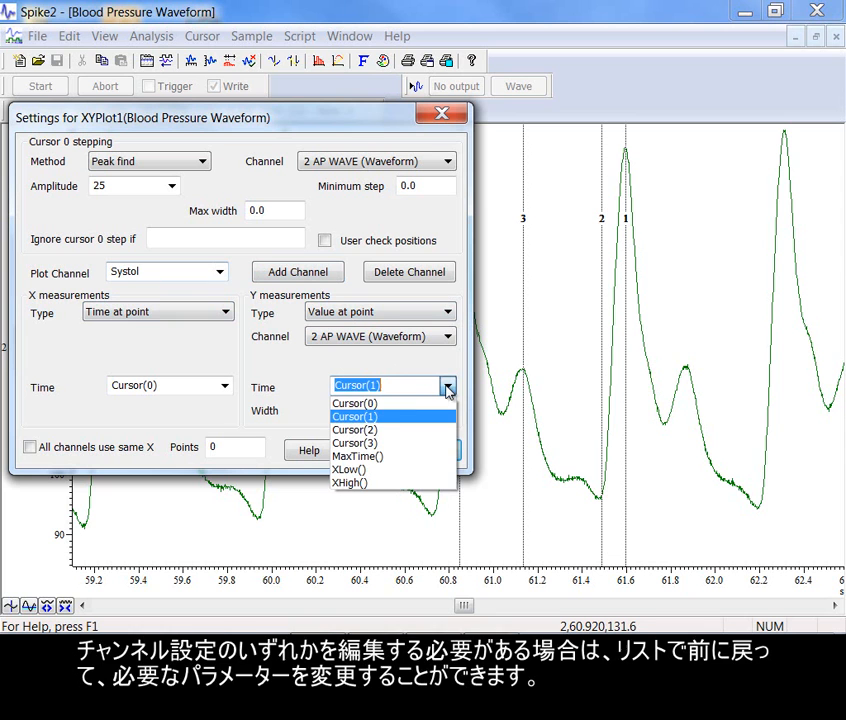
pyautogui.click(400, 402)
# Create the XY plot and process all data over the full time range, 0.0 to 119.999 seconds
pyautogui.click(440, 455)
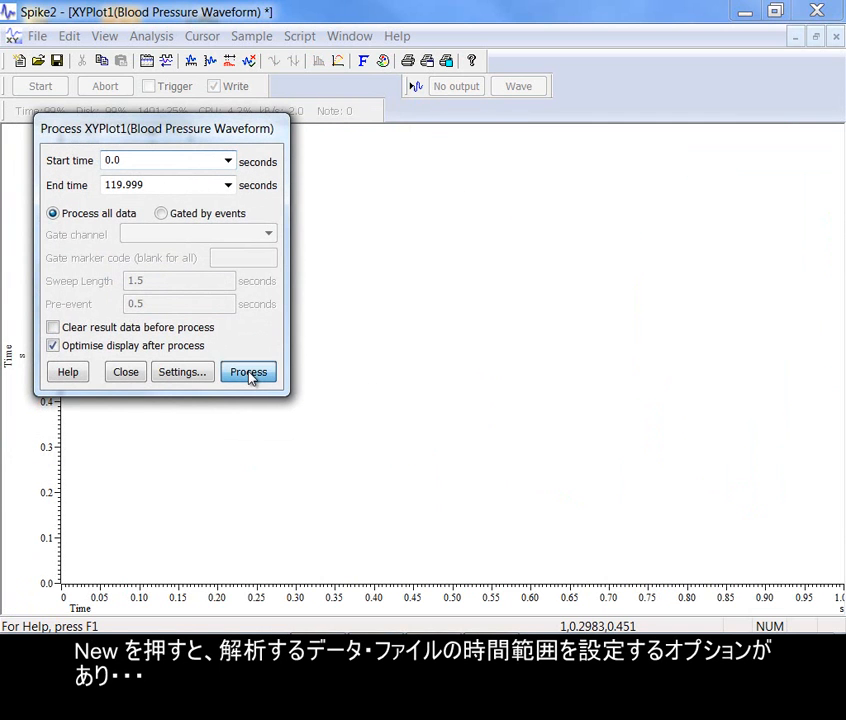
pyautogui.click(249, 373)
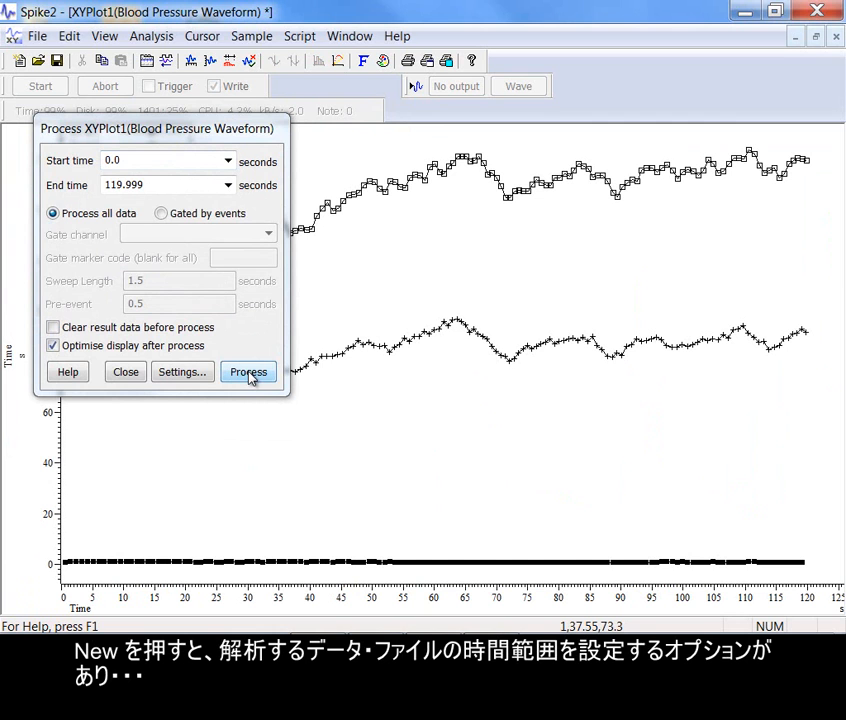
pyautogui.click(126, 373)
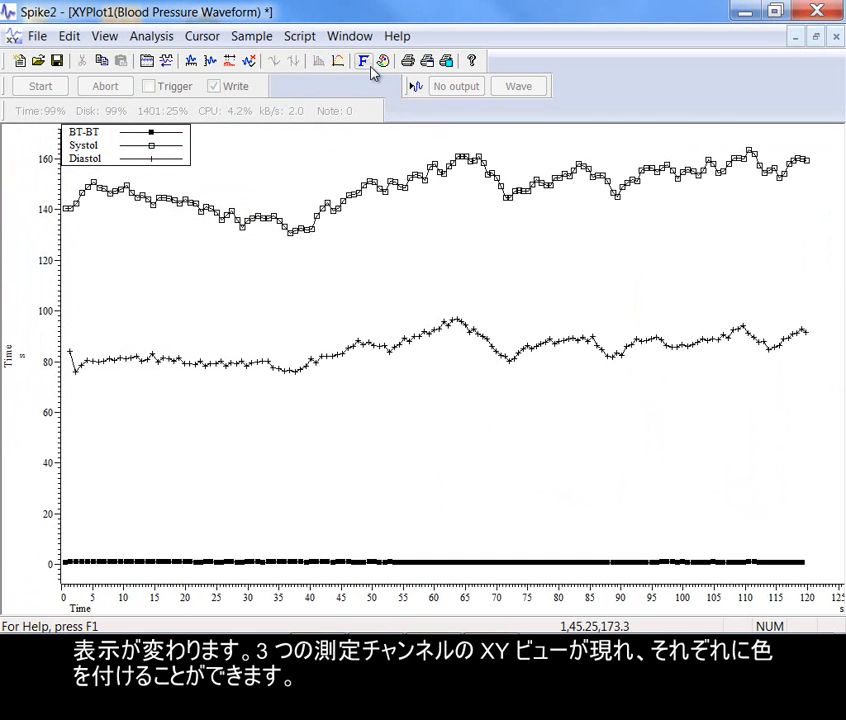
# Set the XY plot's primary channel colours to red for Systol, dark blue for Diastol and green for BT-BT
pyautogui.click(383, 61)
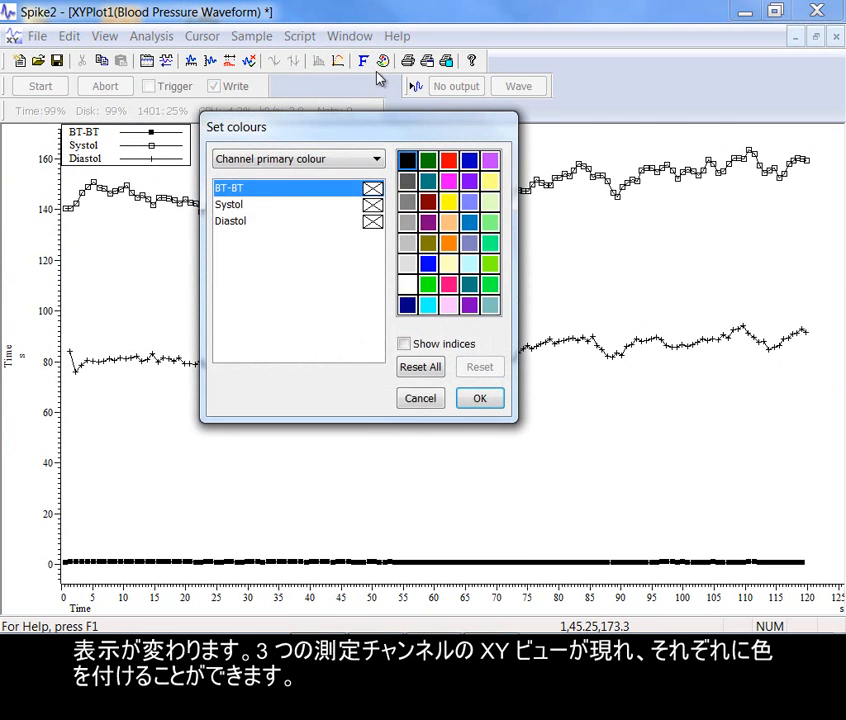
pyautogui.click(226, 205)
pyautogui.click(449, 160)
pyautogui.click(372, 221)
pyautogui.click(468, 160)
pyautogui.click(365, 188)
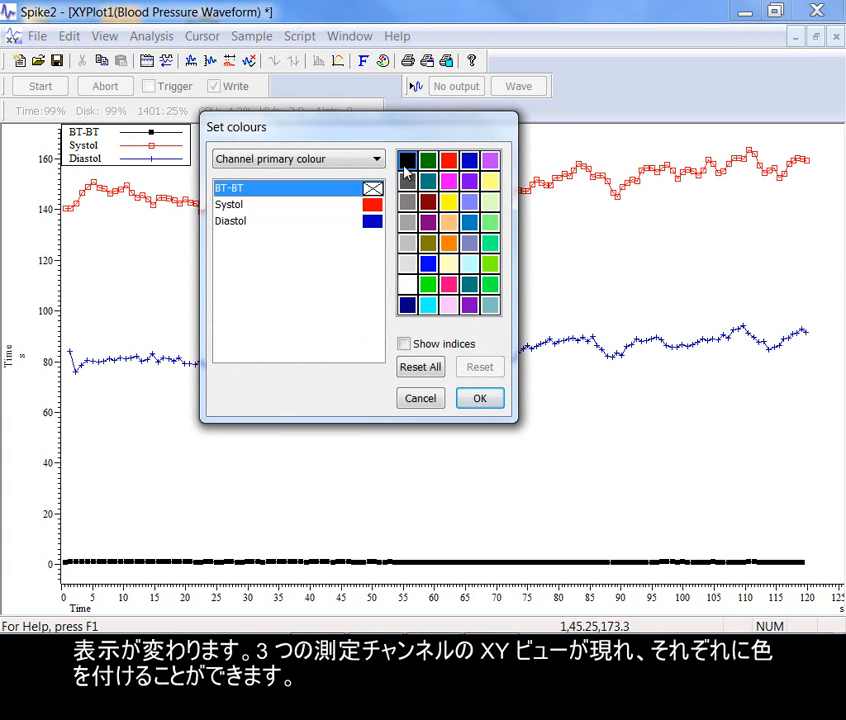
pyautogui.click(489, 285)
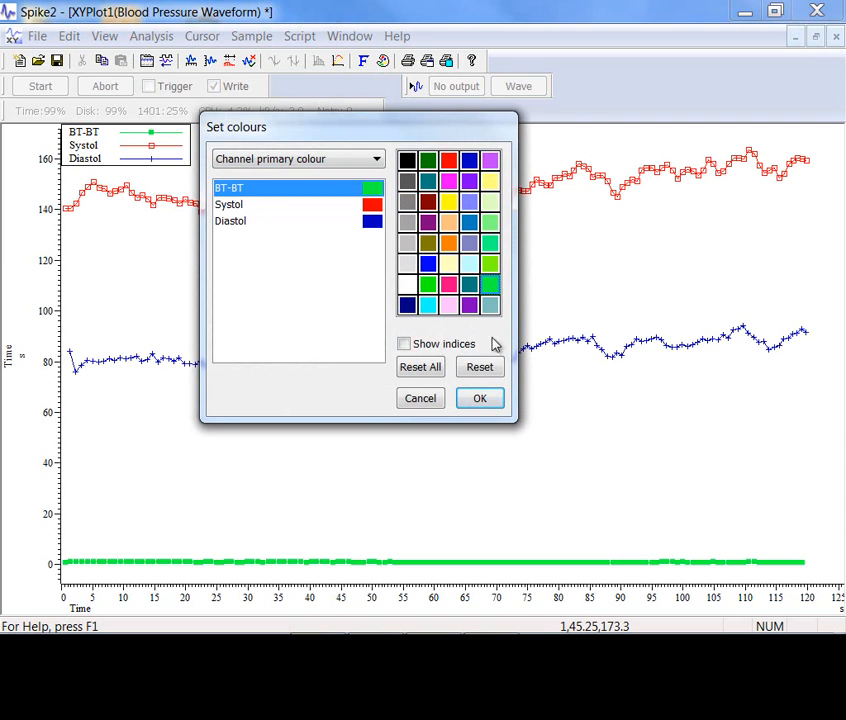
pyautogui.click(481, 398)
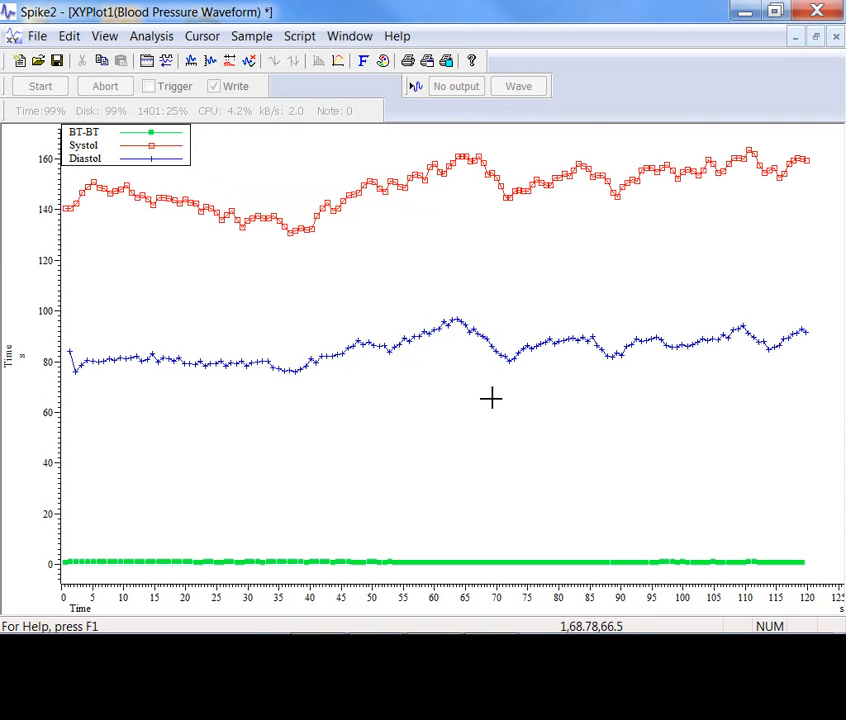
# Restore the maximised XY plot window and tile it vertically beside the Blood Pressure Waveform window
pyautogui.click(816, 36)
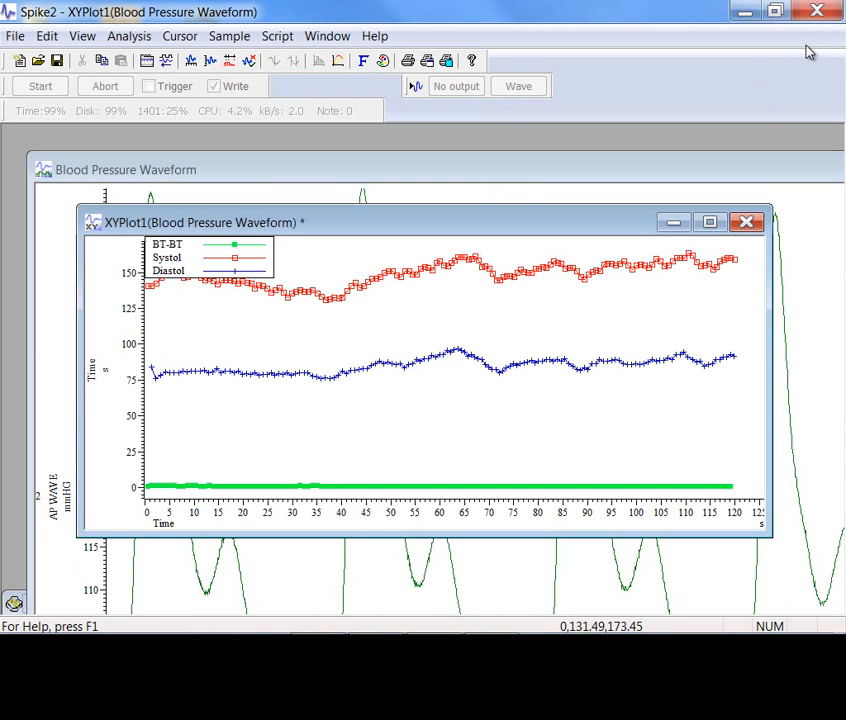
pyautogui.moveTo(428, 225); pyautogui.dragTo(652, 303)
pyautogui.click(327, 36)
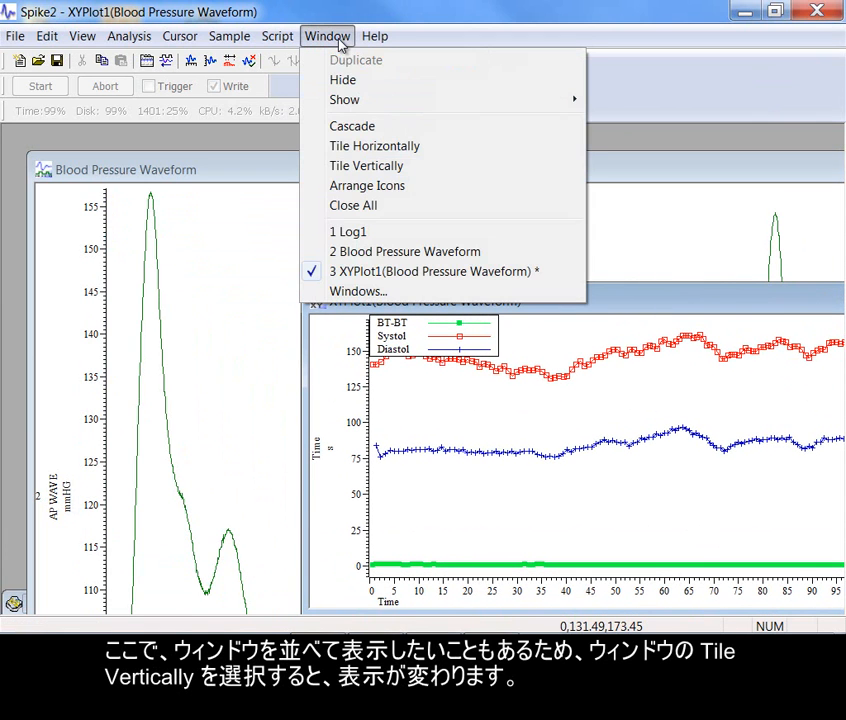
pyautogui.click(368, 166)
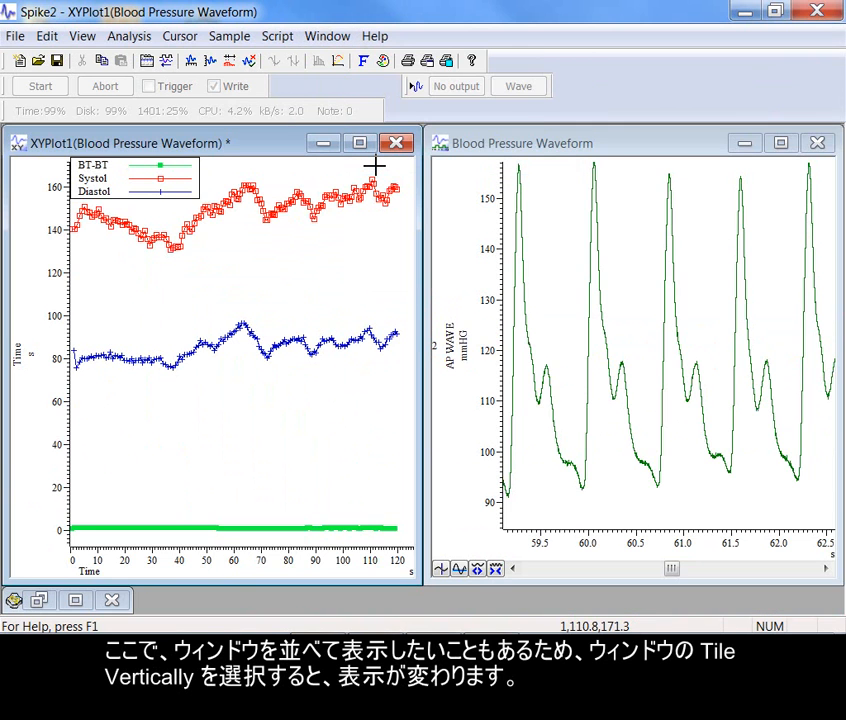
# Give cursor 0 in the Blood Pressure Waveform window the user-defined label Systol and move it onto the pressure peak just after 60.0 s
pyautogui.click(492, 142)
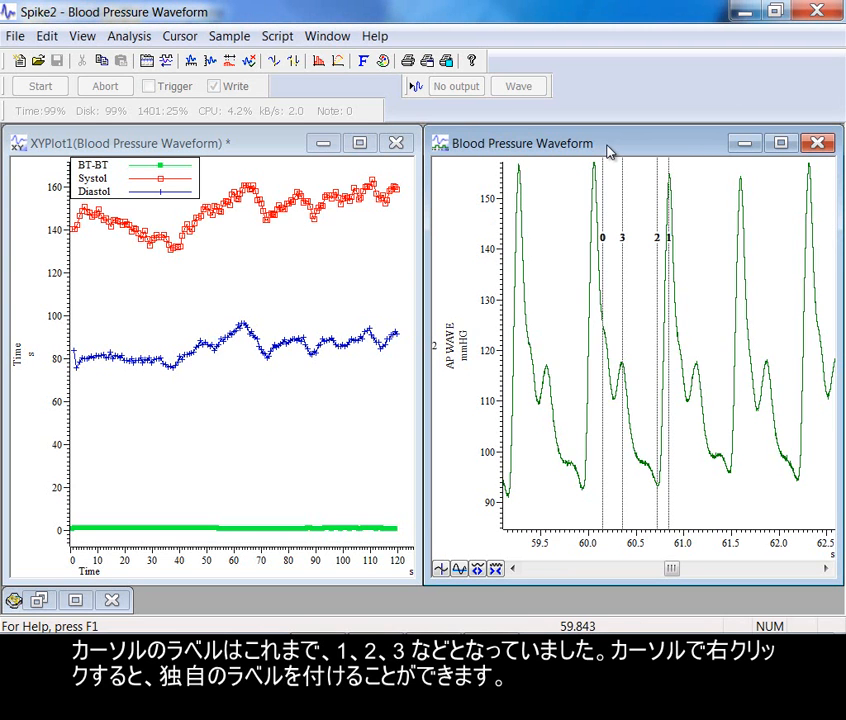
pyautogui.rightClick(606, 197)
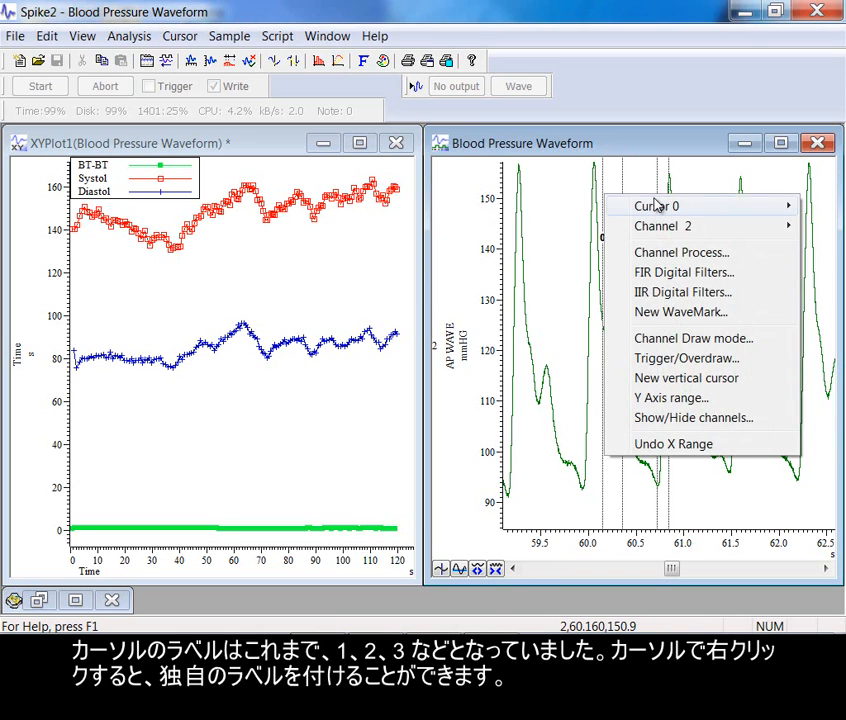
pyautogui.moveTo(659, 206)
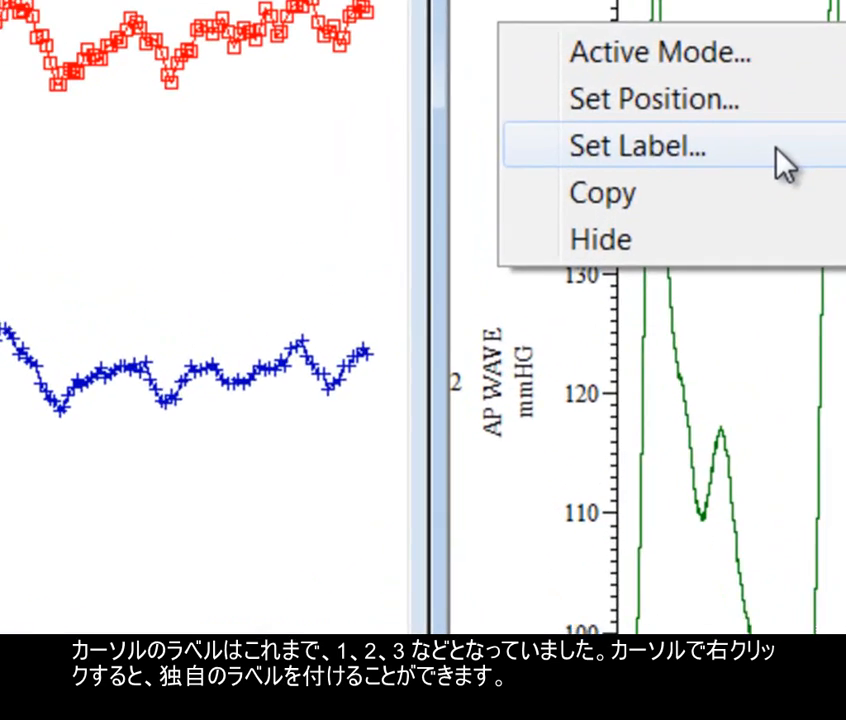
pyautogui.click(567, 247)
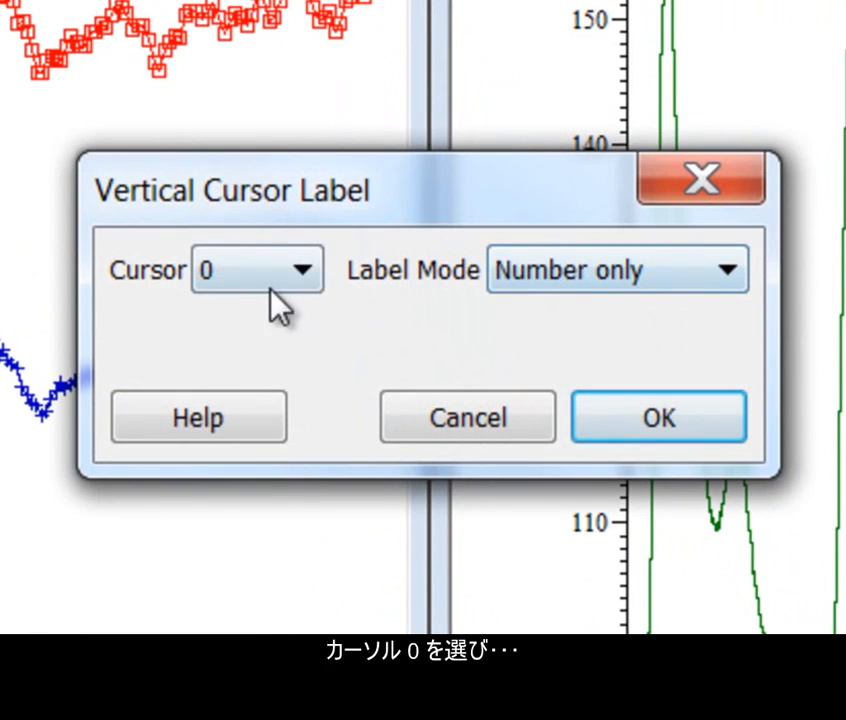
pyautogui.click(564, 281)
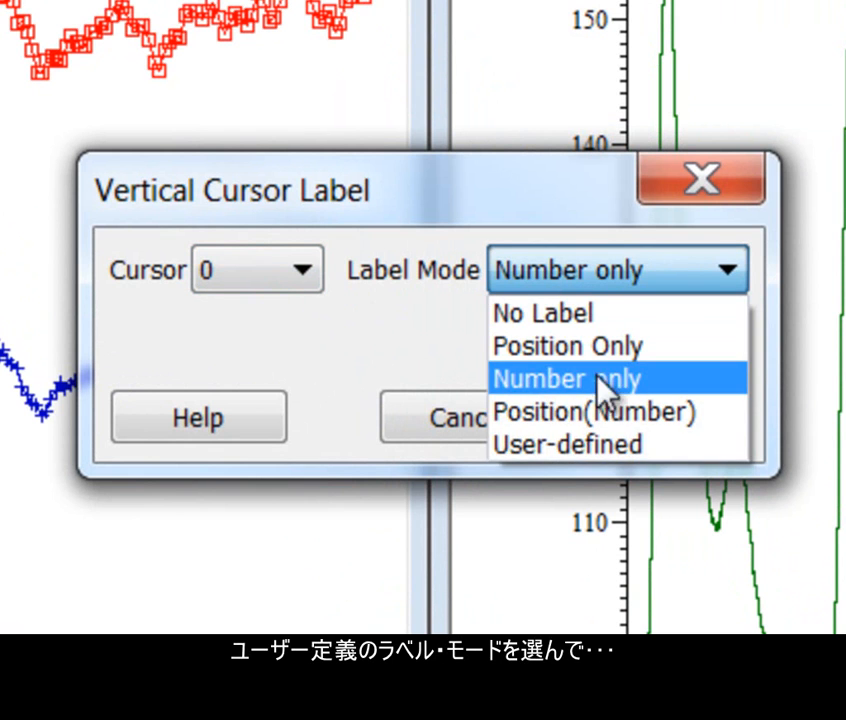
pyautogui.click(597, 452)
pyautogui.click(357, 346)
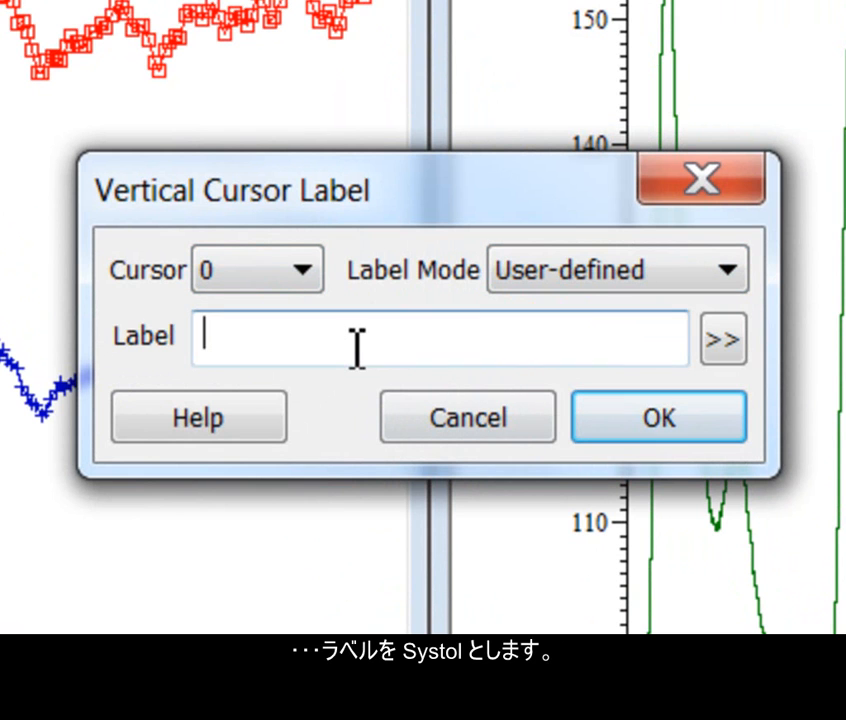
pyautogui.write('Systol')
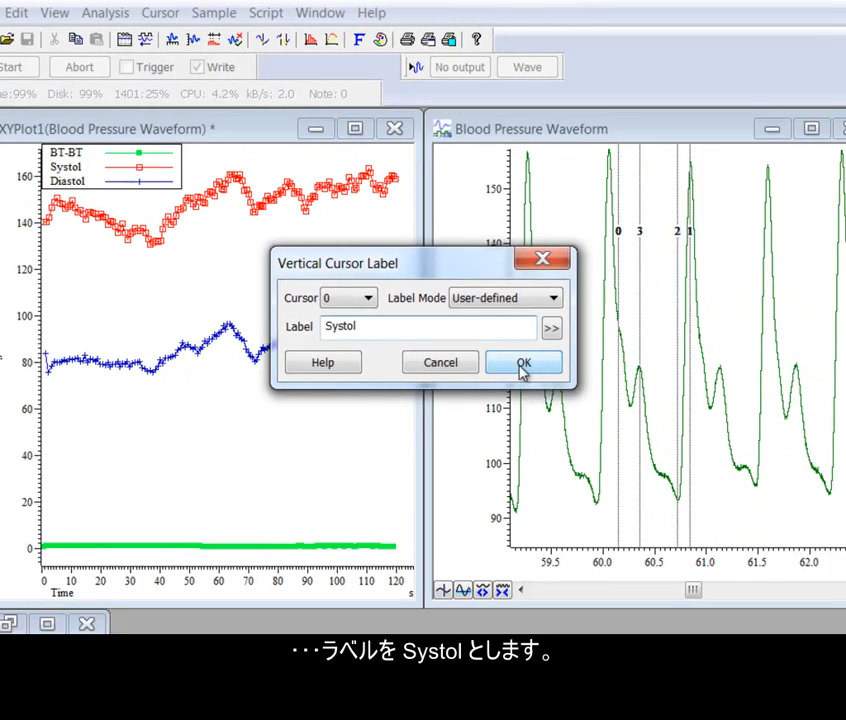
pyautogui.click(655, 420)
pyautogui.moveTo(597, 238)
pyautogui.mouseDown()
pyautogui.moveTo(614, 302)
pyautogui.moveTo(595, 210)
pyautogui.moveTo(585, 224)
pyautogui.moveTo(598, 228)
pyautogui.moveTo(594, 234)
pyautogui.mouseUp()
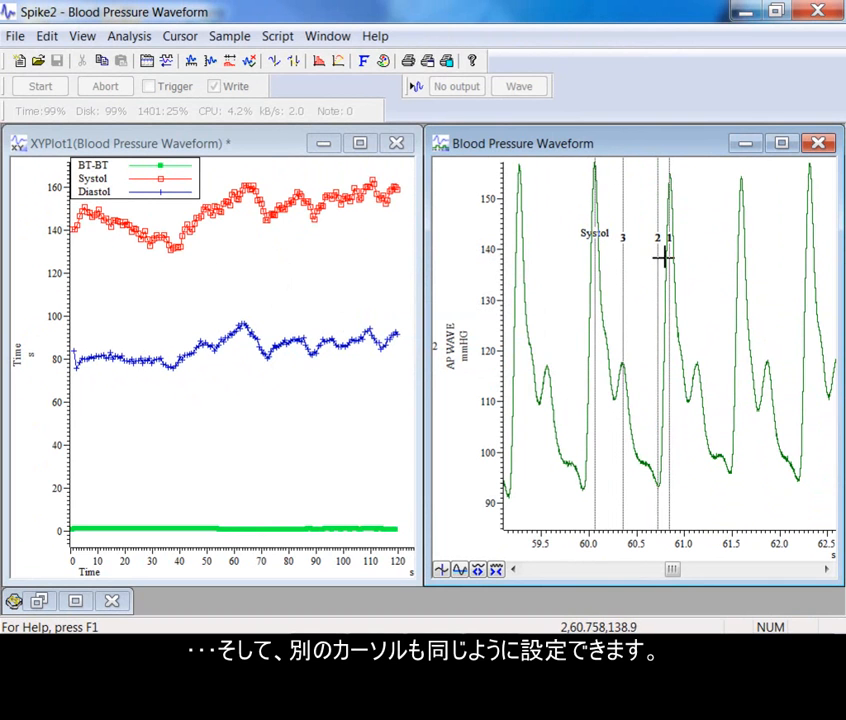
# Give cursor 2 in the waveform window the user-defined label Diastol
pyautogui.rightClick(660, 271)
pyautogui.moveTo(698, 282)
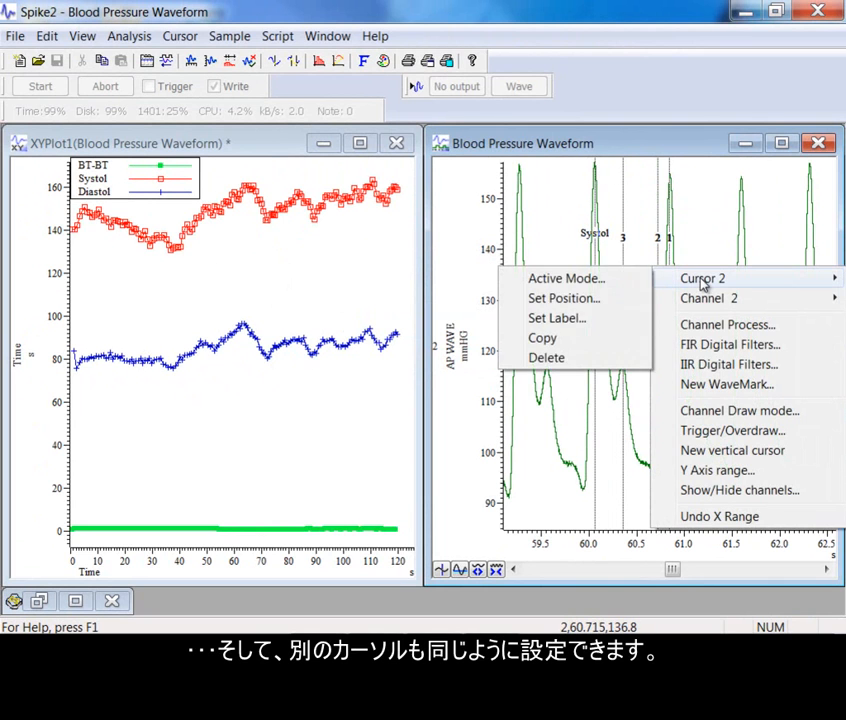
pyautogui.click(609, 319)
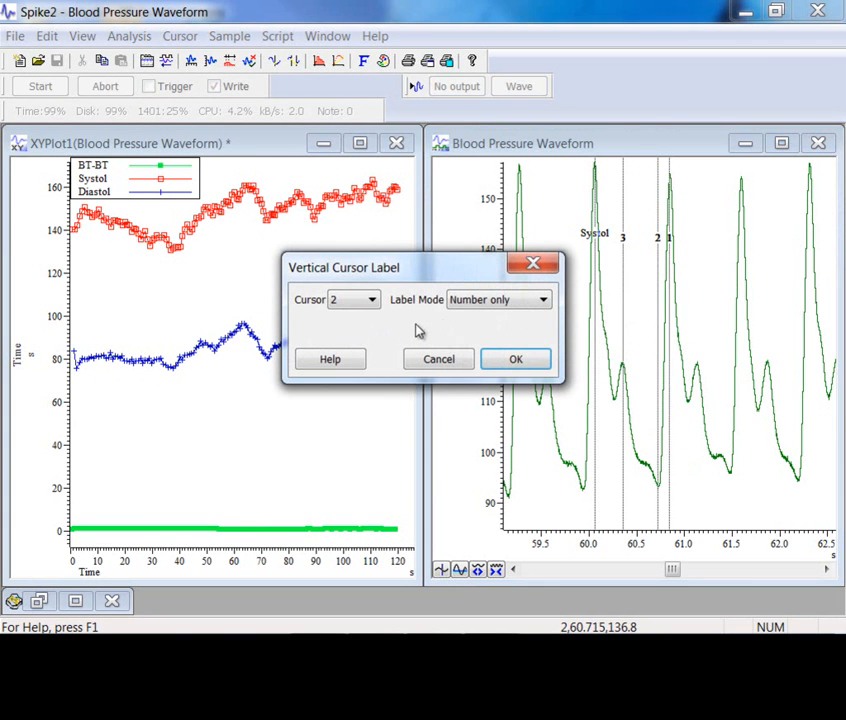
pyautogui.click(481, 308)
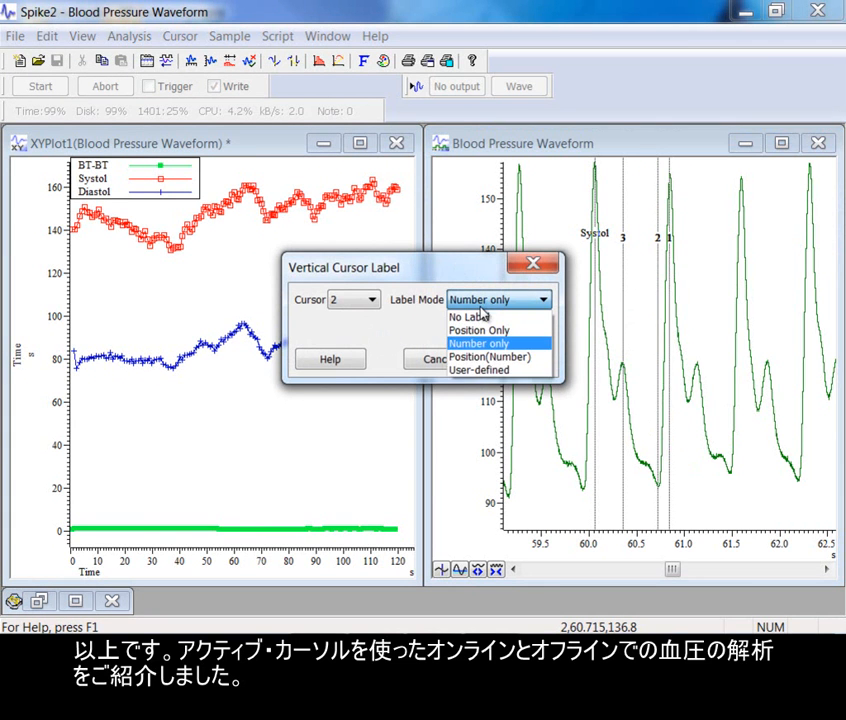
pyautogui.click(491, 370)
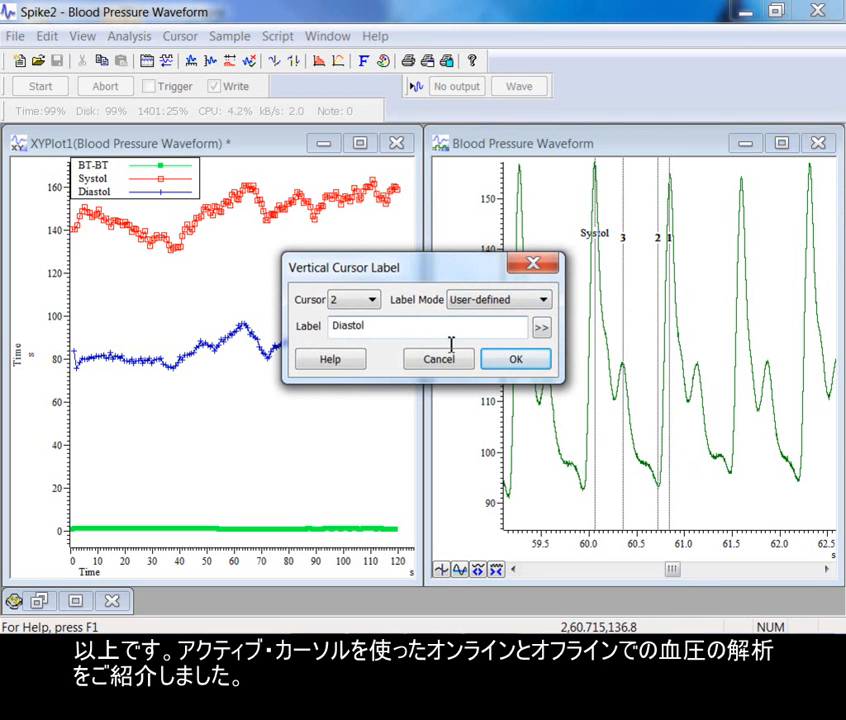
pyautogui.click(510, 359)
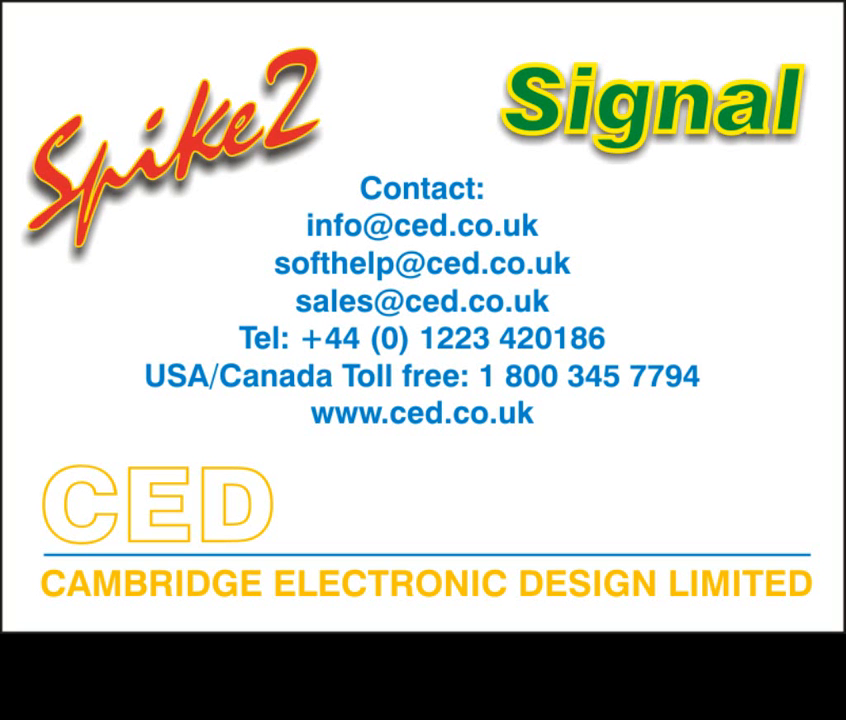